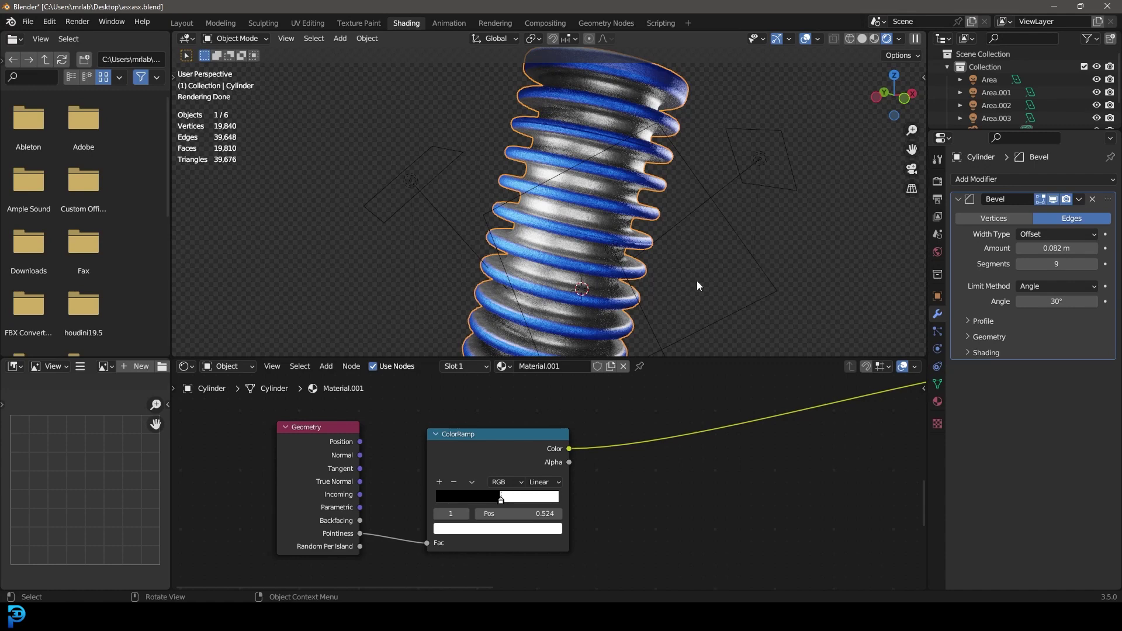
Step: Preview the ColorRamp's pointiness mask directly on the threaded cylinder
mouse_move(298, 430)
left_mouse_down()
mouse_move(333, 428)
mouse_move(320, 426)
left_mouse_up()
middle_click_drag(425, 423, 438, 405)
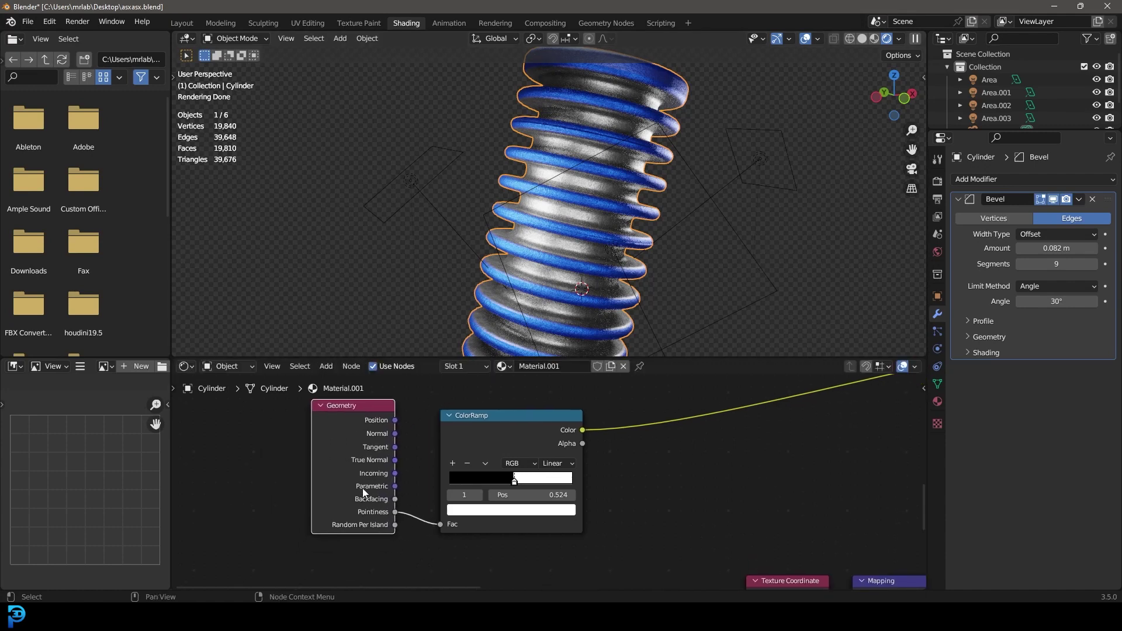
left_click_drag(363, 489, 348, 482)
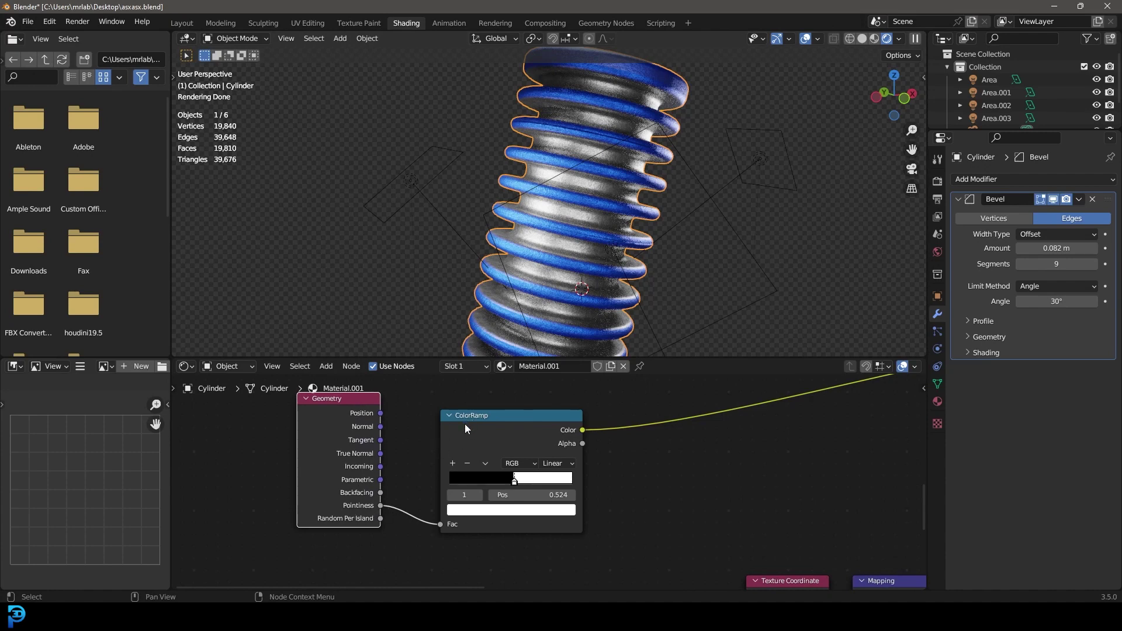
left_click(517, 433, "ctrl+shift")
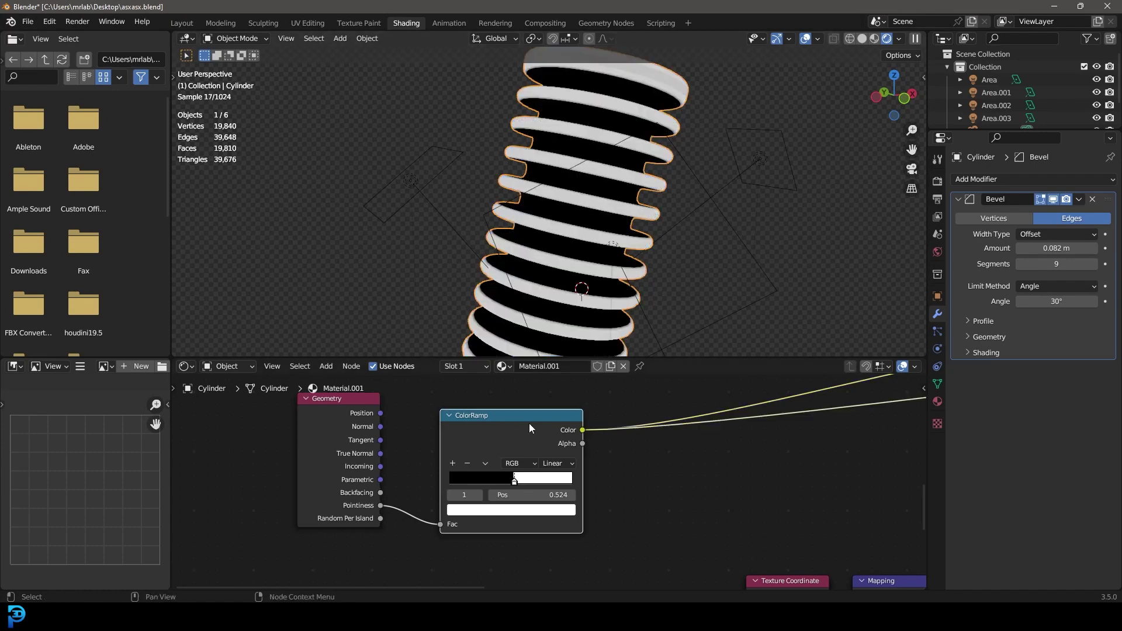
middle_click_drag(603, 109, 632, 154)
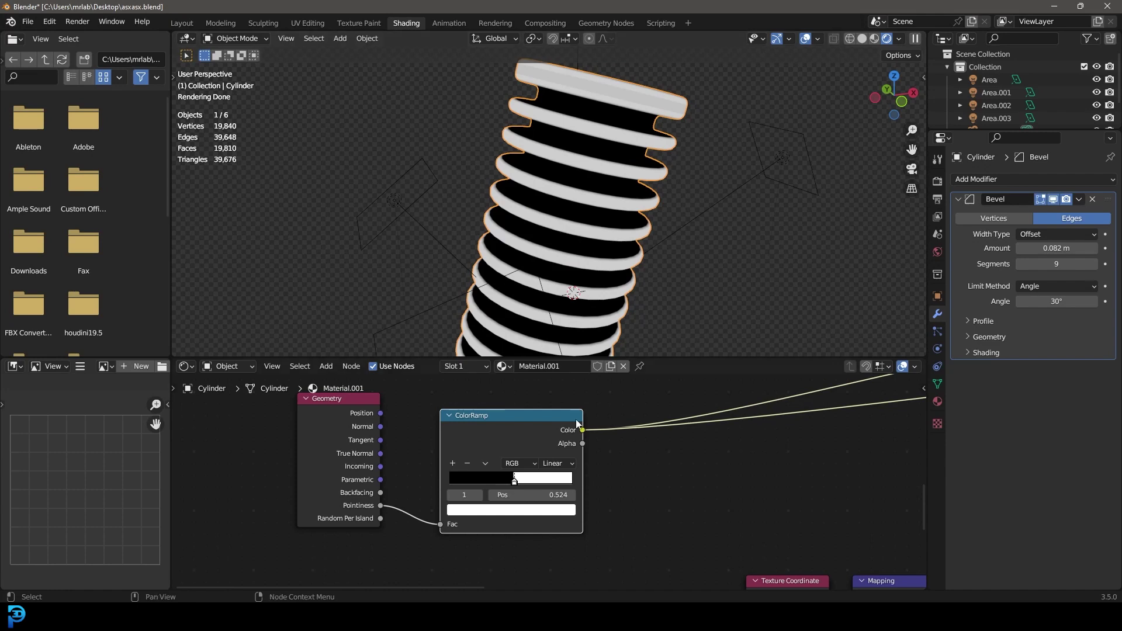
left_click_drag(512, 424, 522, 432)
Step: Route the Mix Shader back to the Material Output and examine the two-tone material on the threaded cylinder
middle_click_drag(699, 478, 414, 476)
middle_click_drag(822, 462, 290, 434)
middle_click_drag(693, 441, 368, 588)
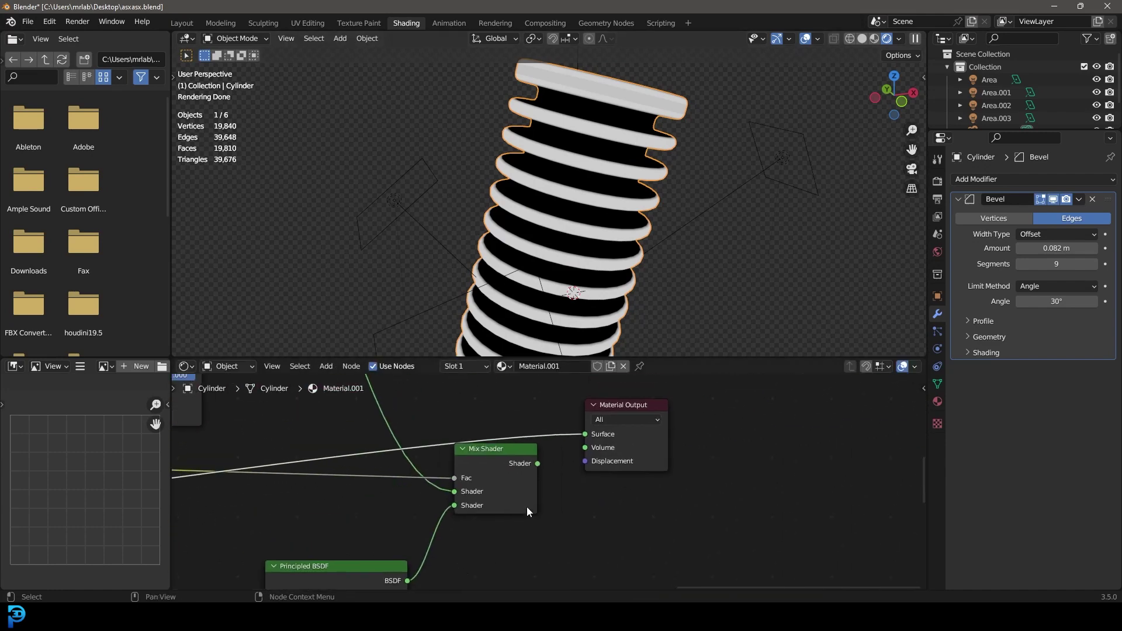
left_click(508, 460, "ctrl+shift")
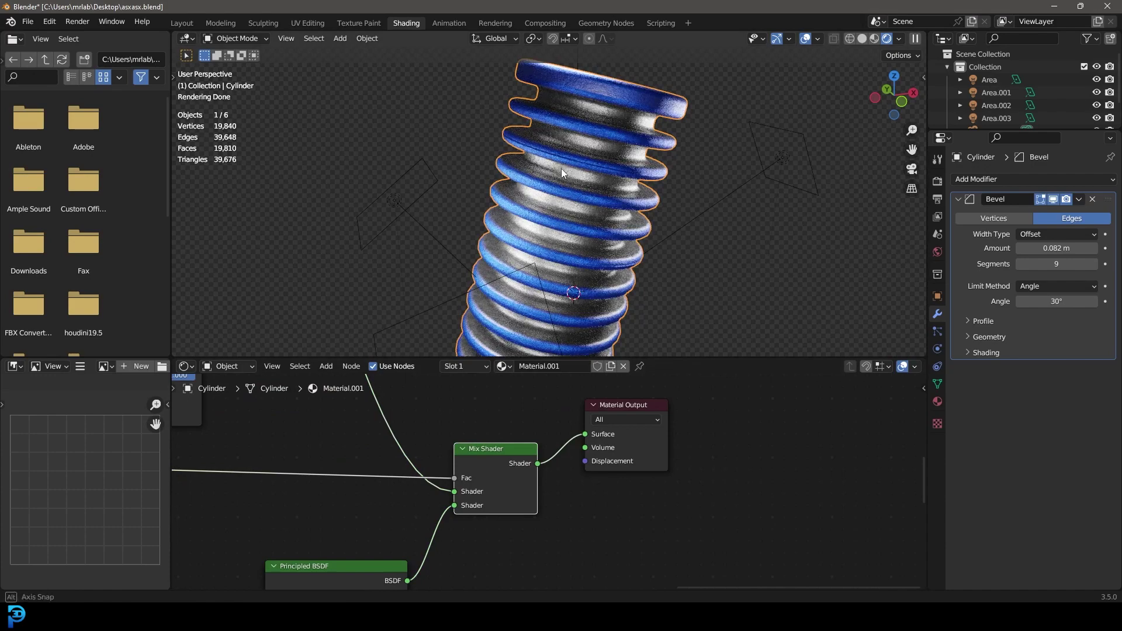
middle_click_drag(561, 169, 544, 116)
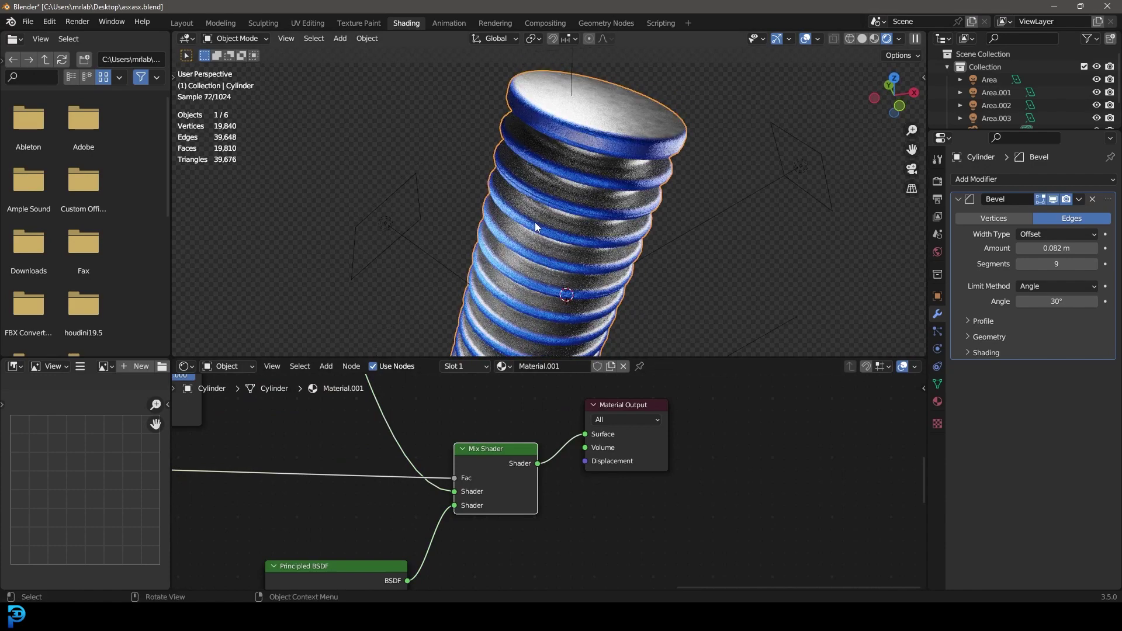
middle_click_drag(590, 199, 569, 176)
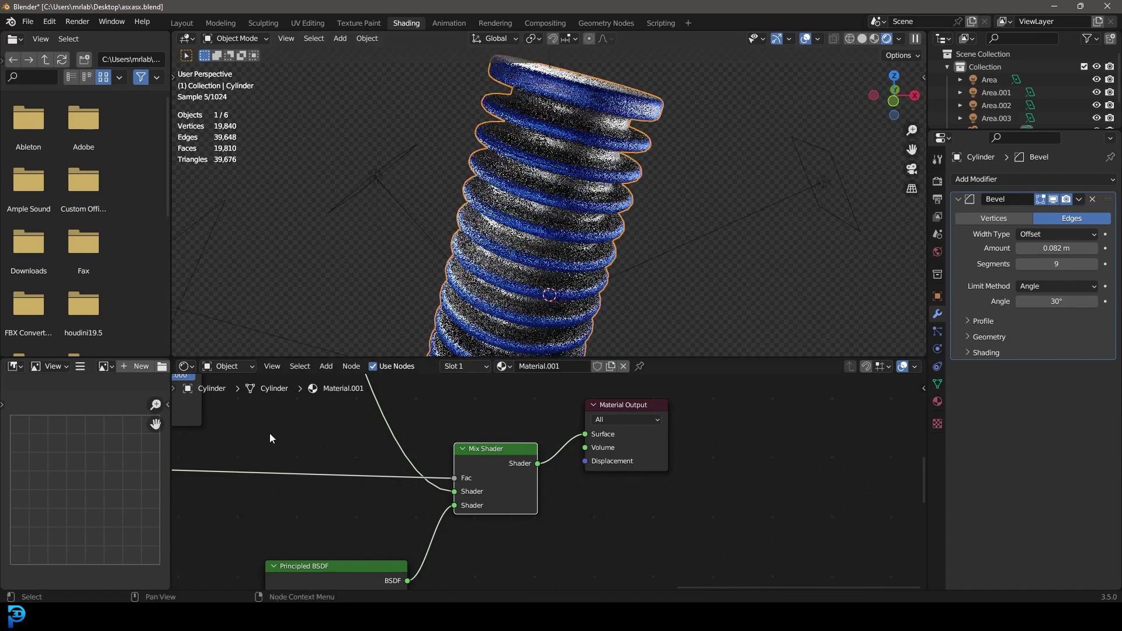
middle_click_drag(257, 436, 646, 503)
middle_click_drag(560, 146, 575, 108)
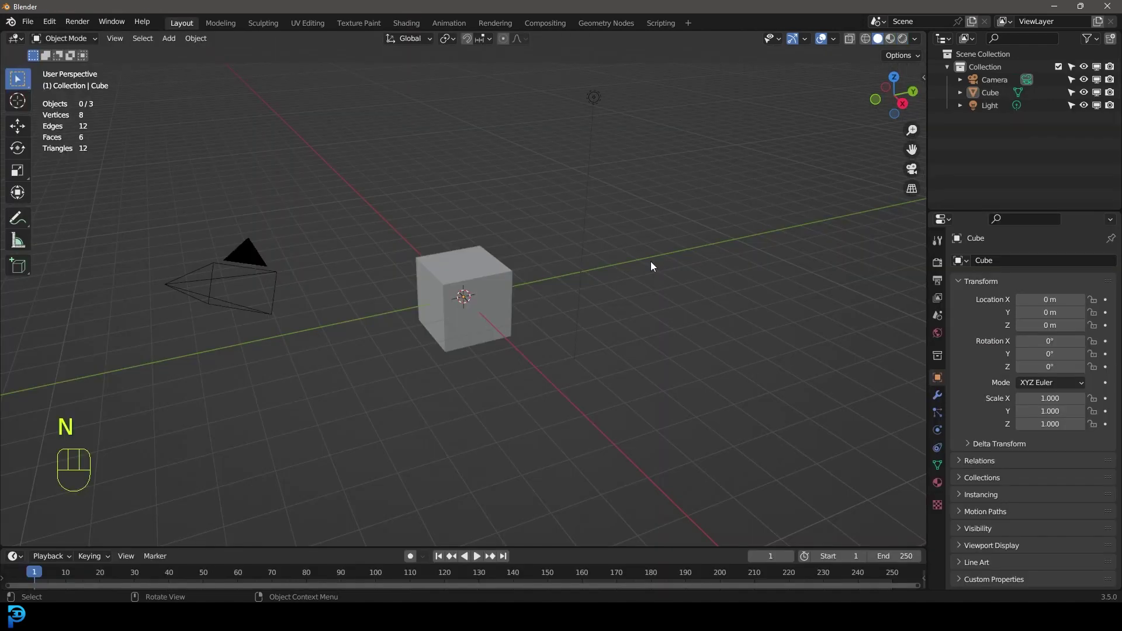
Step: Delete the default cube and add a mesh cylinder in its place
left_click_drag(401, 419, 517, 204)
key("x")
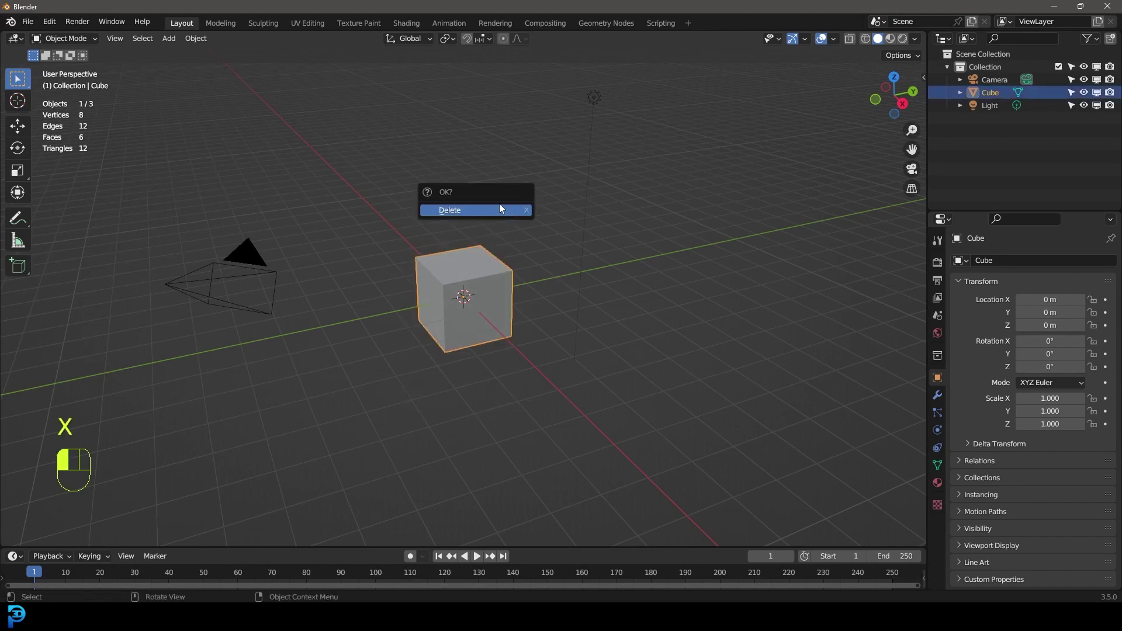
left_click(499, 208)
key("shift+a")
mouse_move(519, 209)
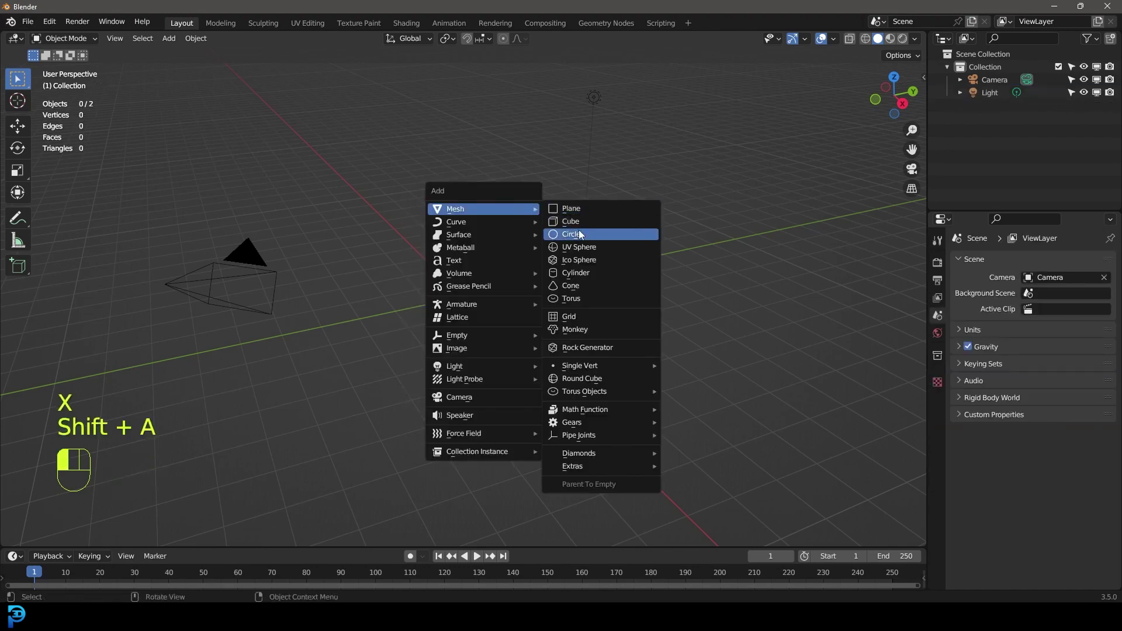
left_click(582, 272)
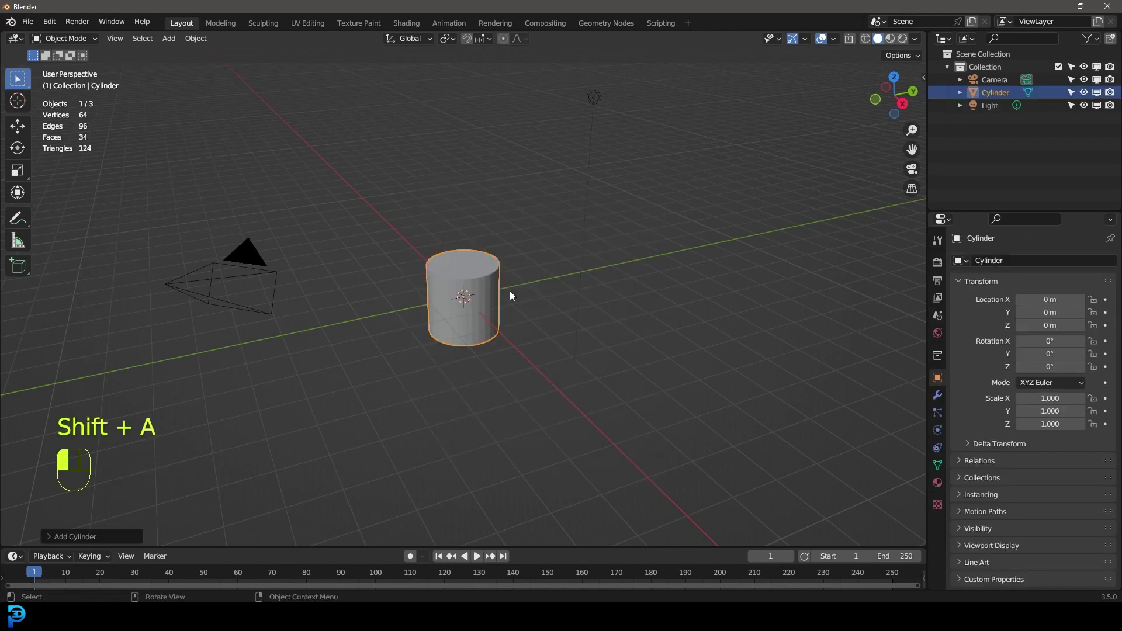
Step: Stretch the cylinder's mesh along the Z axis by a factor of about 2.74
scroll(481, 306, "up", 4)
mouse_move(481, 306)
middle_mouse_down("shift")
mouse_move(456, 311)
mouse_move(467, 299)
middle_mouse_up("shift")
scroll(468, 300, "down", 4)
key("Tab")
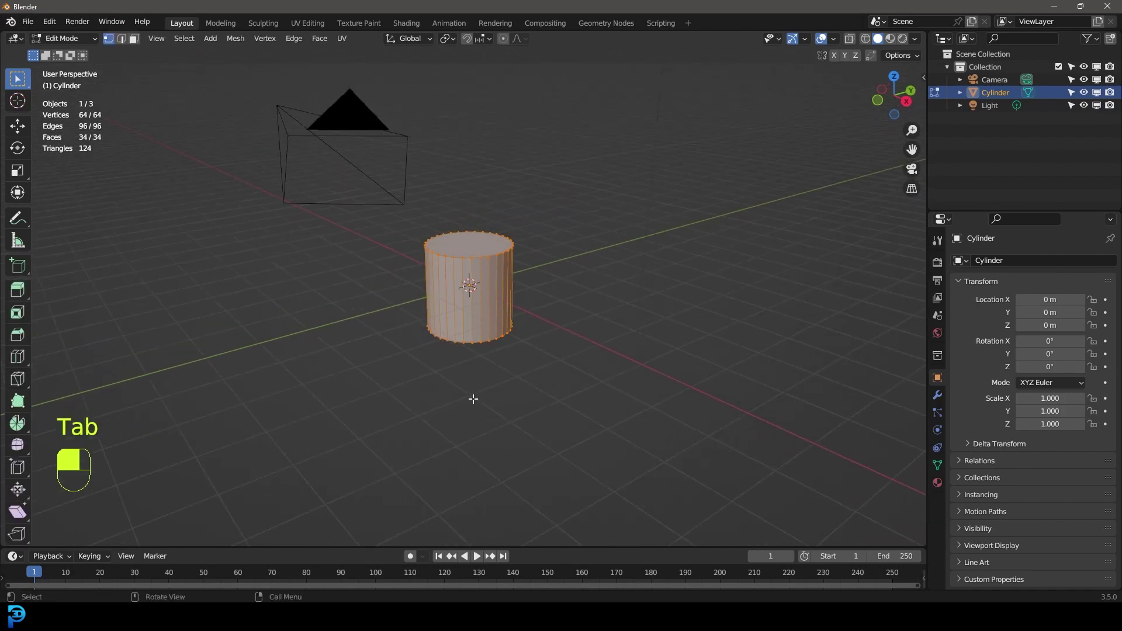
key("s")
key("z")
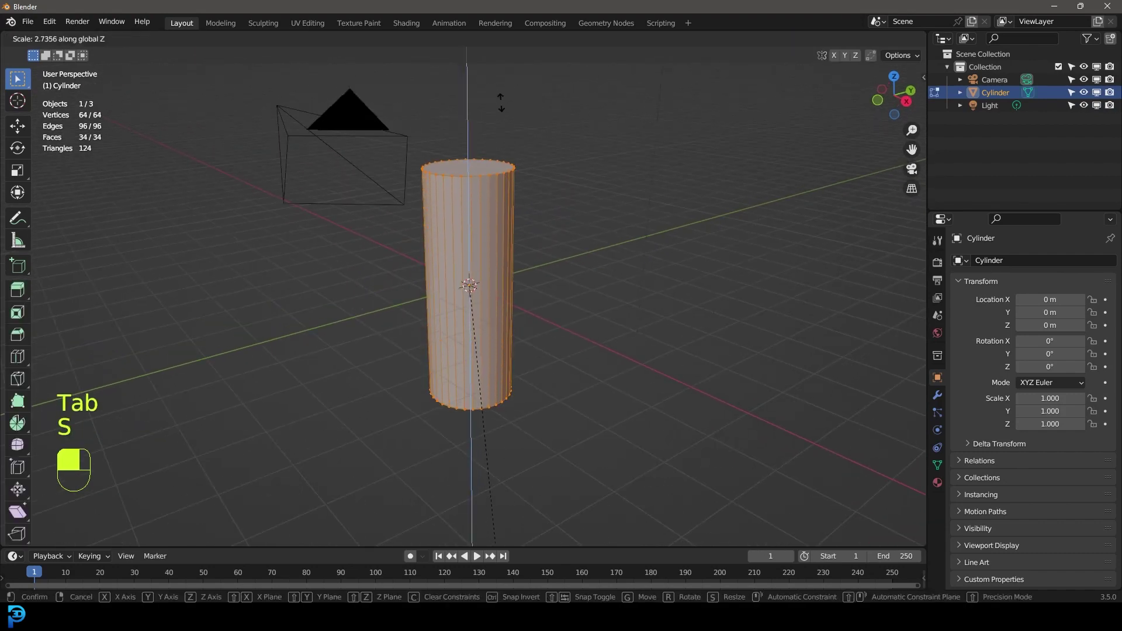
left_click(499, 99)
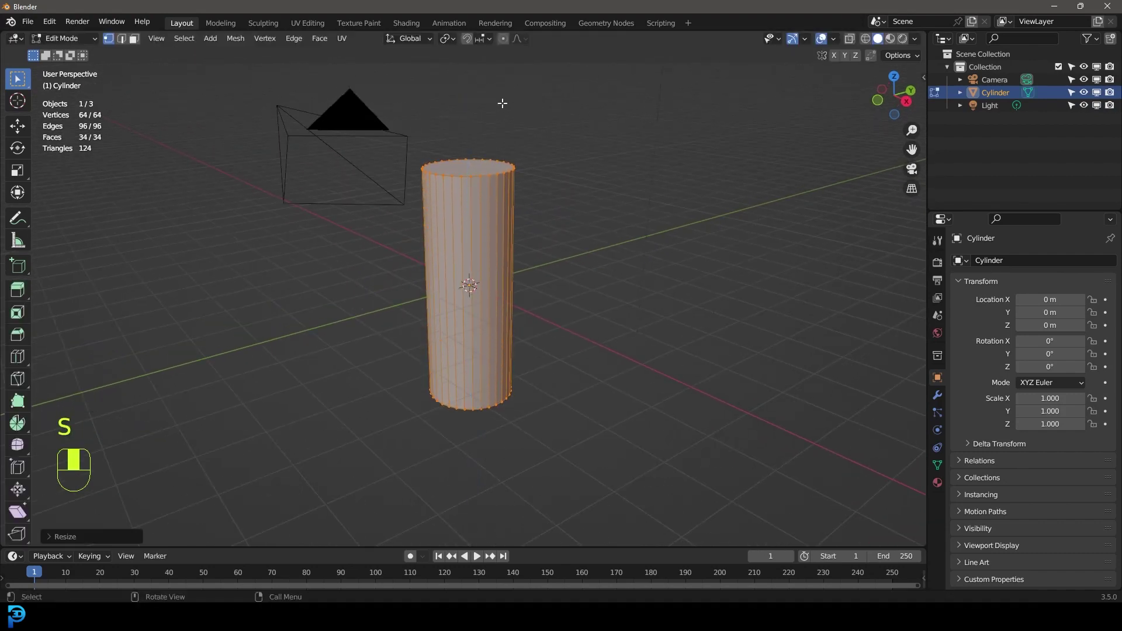
Step: Cut nine evenly spaced horizontal edge loops around the cylinder, without sliding them
left_click(121, 38)
scroll(470, 272, "up", 4)
middle_click_drag(473, 272, 476, 239)
scroll(477, 239, "down", 4)
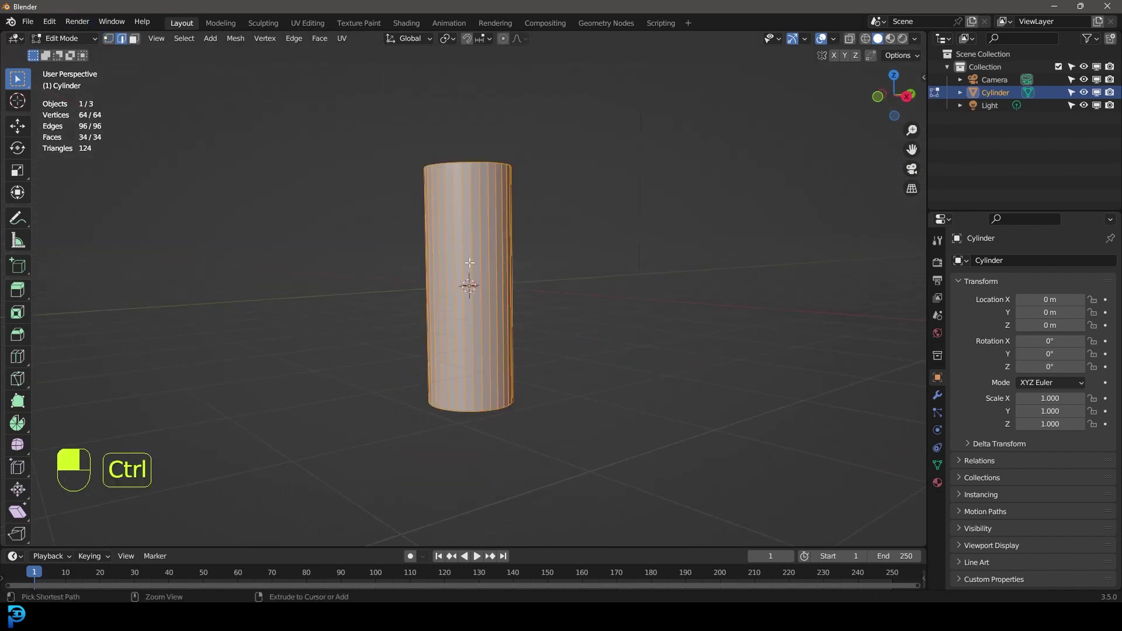
key("ctrl+r")
scroll(468, 286, "up", 5)
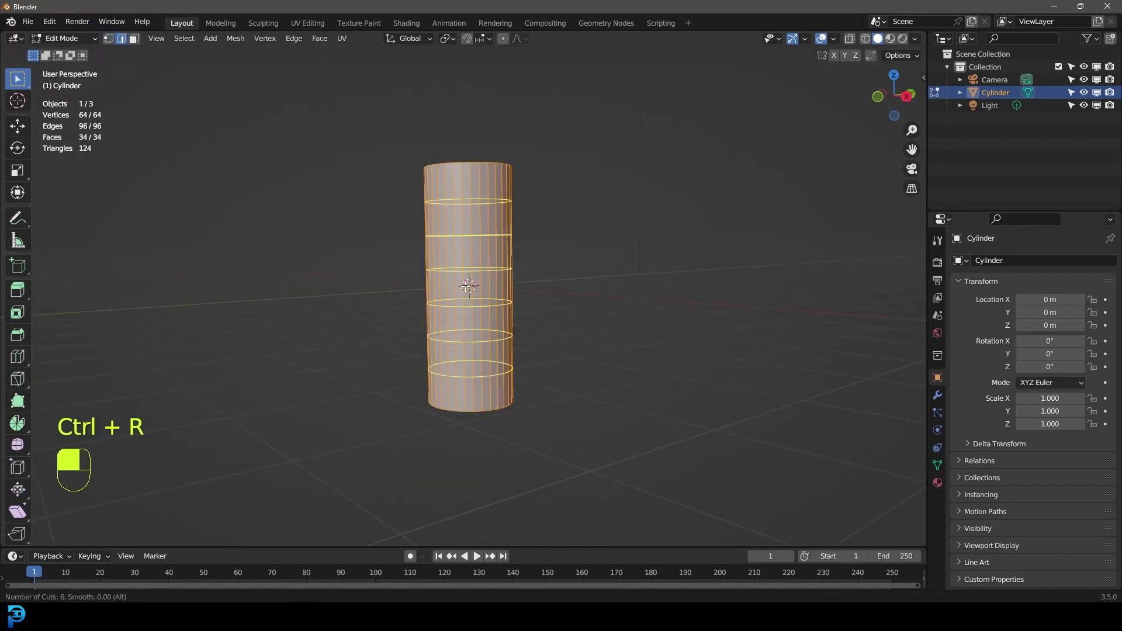
scroll(468, 285, "up", 3)
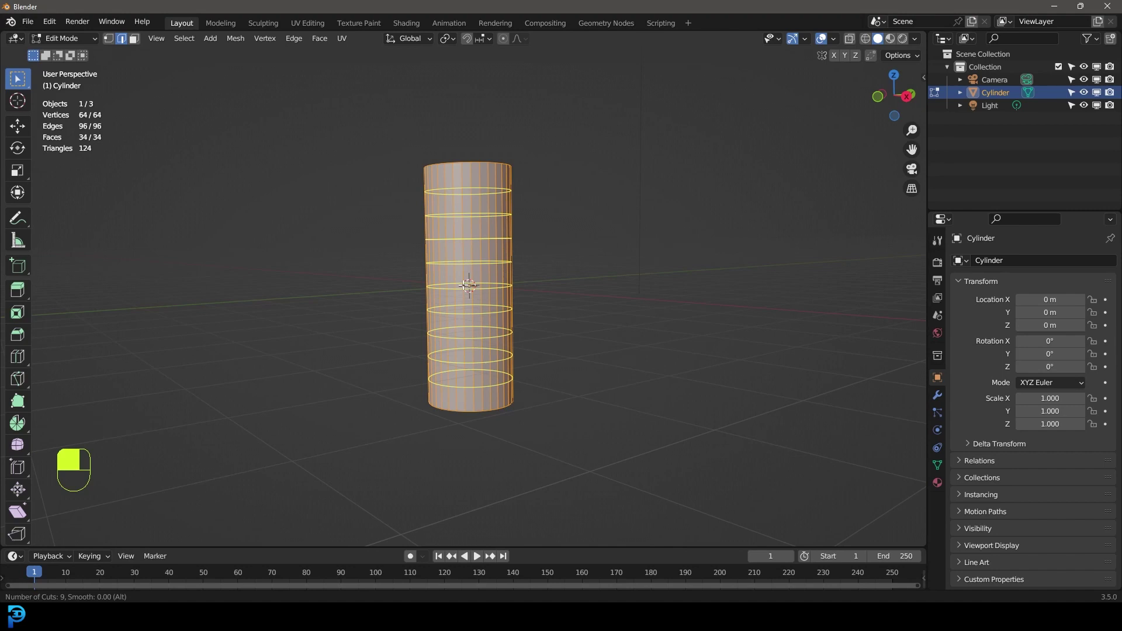
left_click(468, 285)
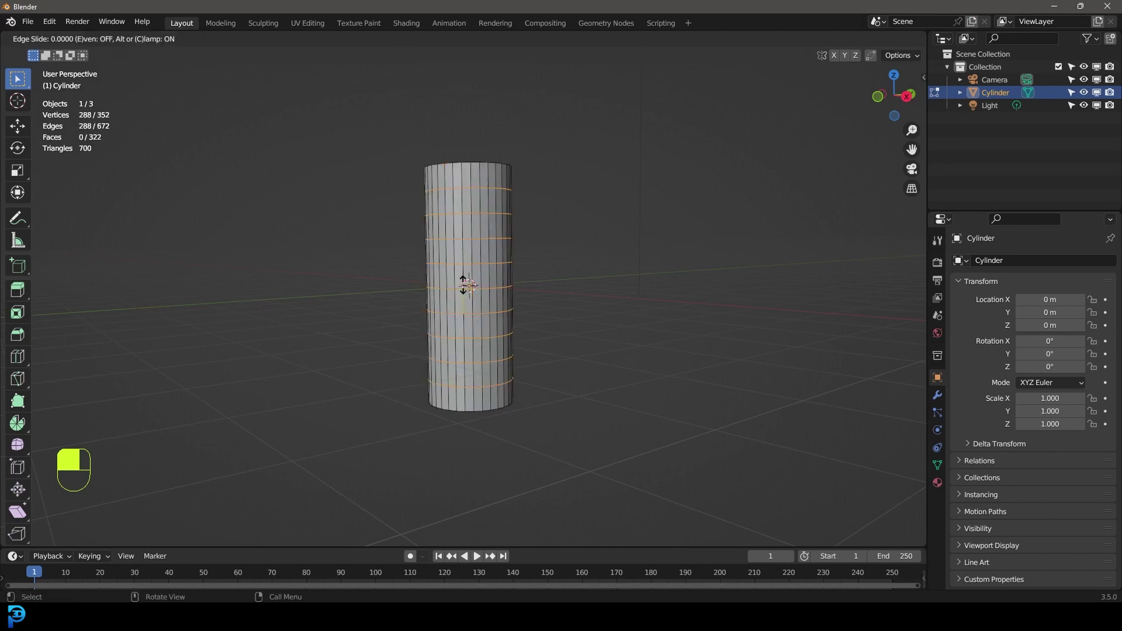
left_click(462, 285)
Step: Bevel the nine edge loops into face bands with a width of about 0.09 m and one segment
middle_click_drag(608, 270, 584, 261)
scroll(584, 261, "up", 4)
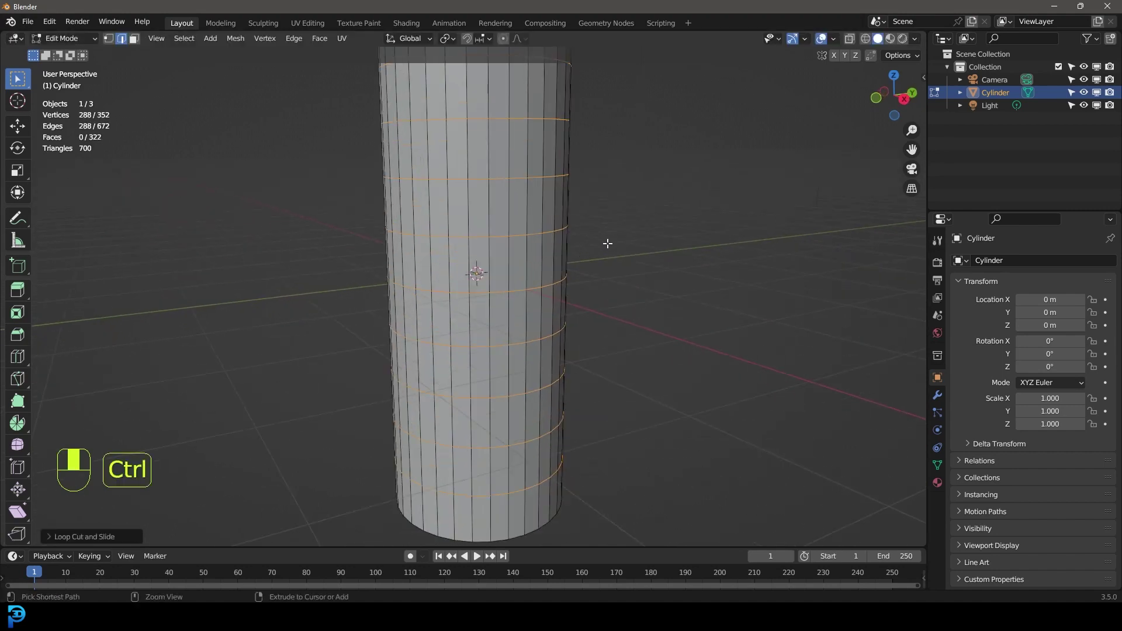
key("ctrl+b")
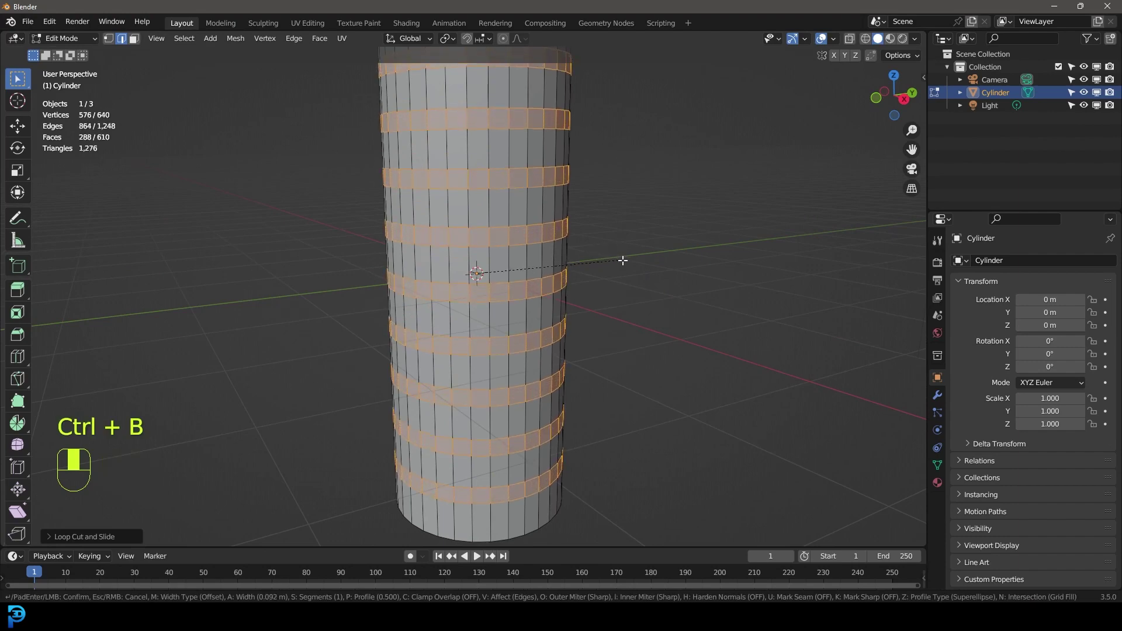
left_click(622, 260)
Step: Extrude the face bands in place and fatten them outward about 0.3 m into raised rings, finishing in Object Mode
middle_click_drag(705, 250, 591, 262)
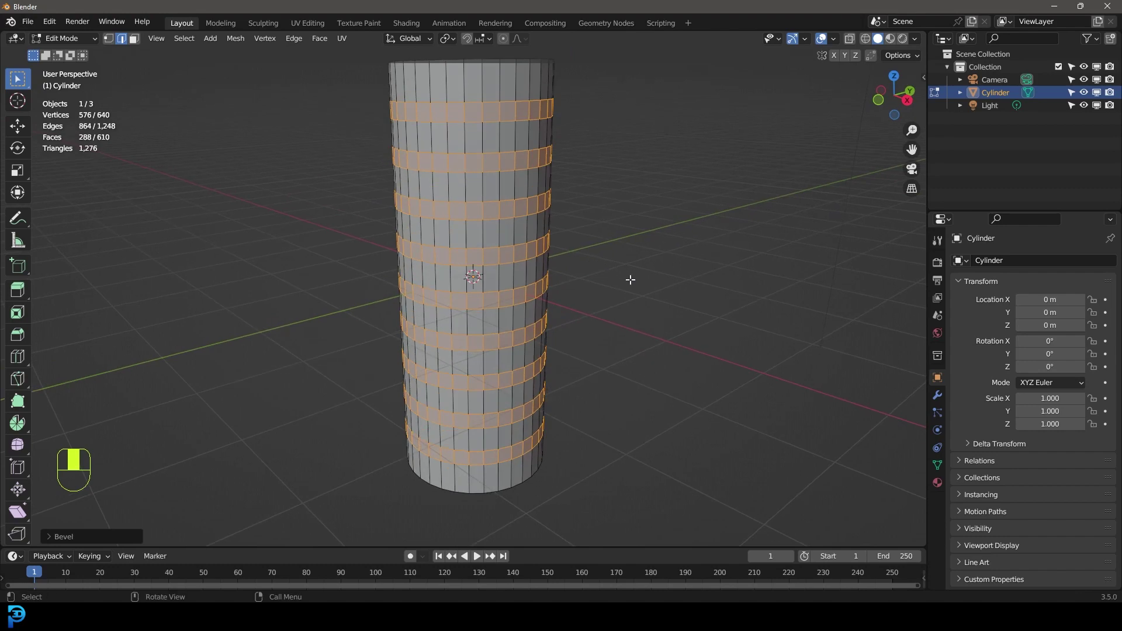
key("e")
right_click(645, 270)
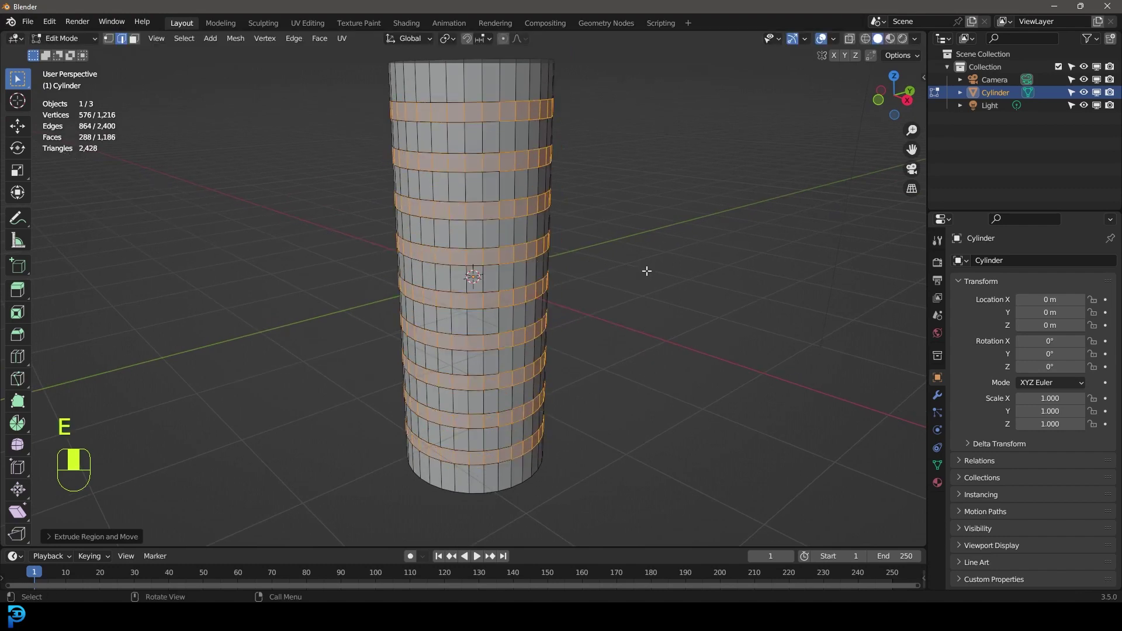
key("alt+s")
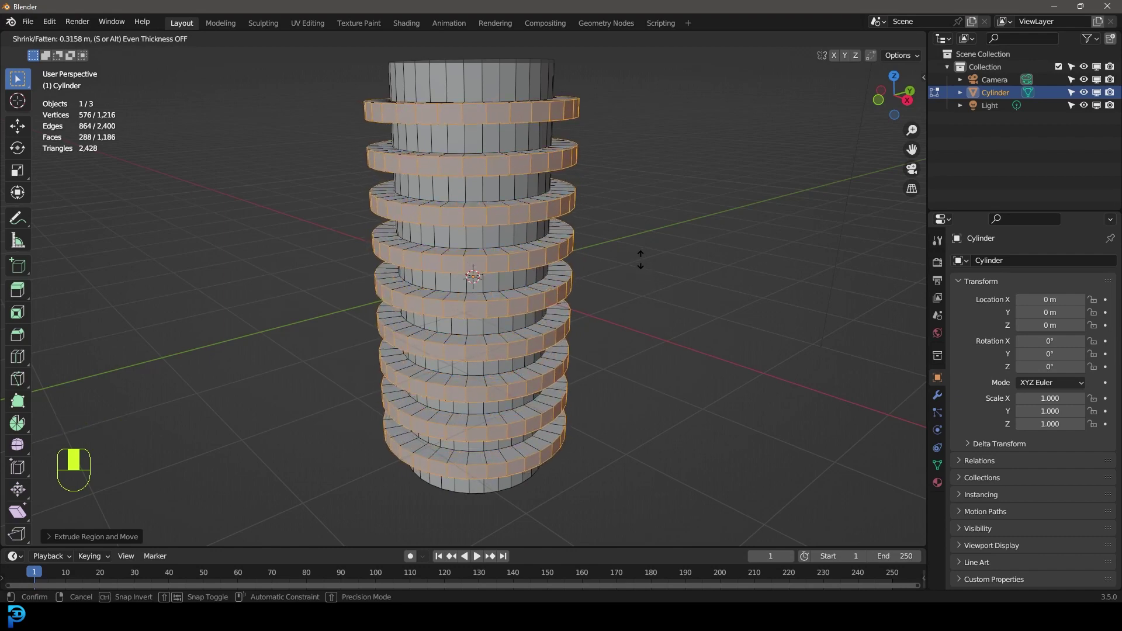
left_click(630, 267)
key("Tab")
Step: Add a Bevel modifier to the ringed cylinder with an amount of 0.09 m and 3 segments
middle_click_drag(622, 282, 839, 300)
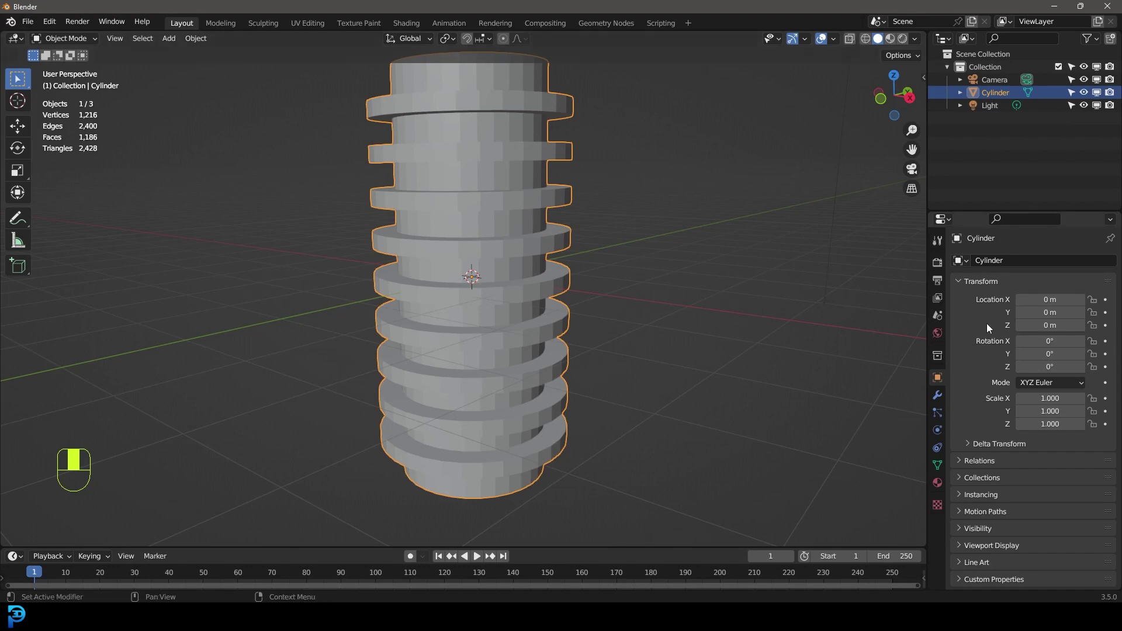
middle_click_drag(574, 257, 514, 262)
scroll(520, 142, "up", 5)
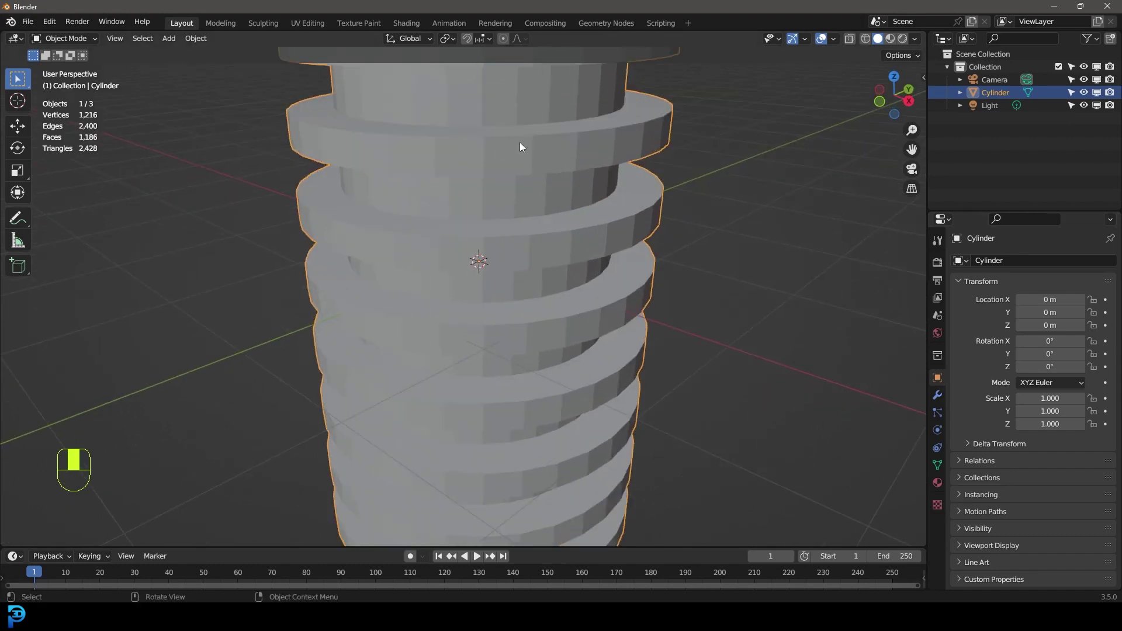
mouse_move(520, 141)
middle_mouse_down()
mouse_move(537, 144)
mouse_move(531, 160)
middle_mouse_up()
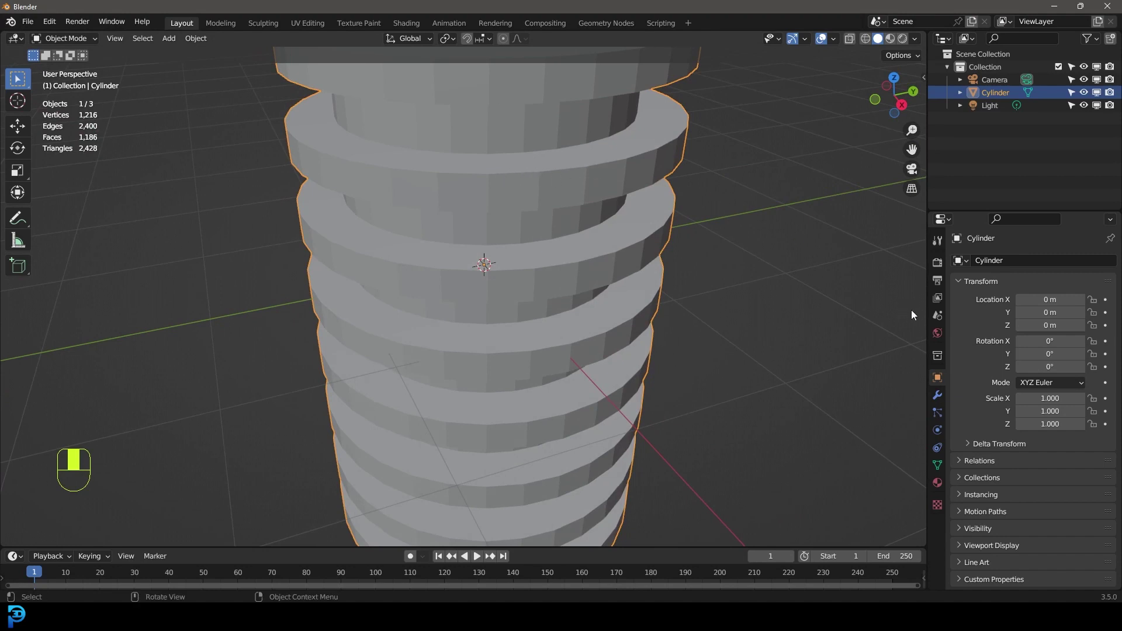
left_click(937, 395)
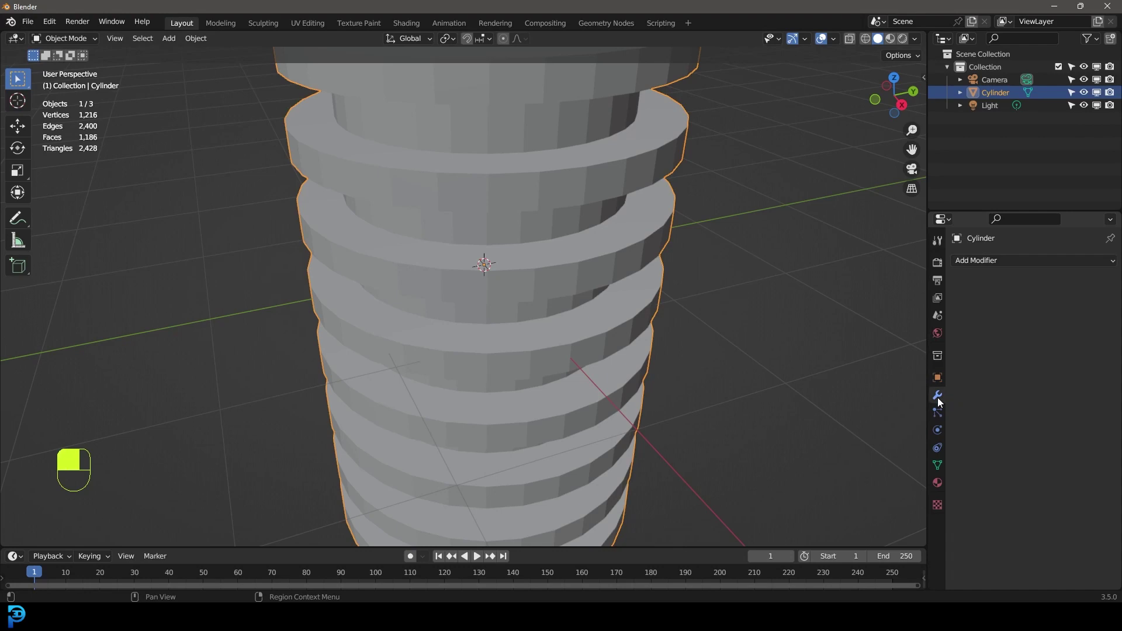
left_click(972, 262)
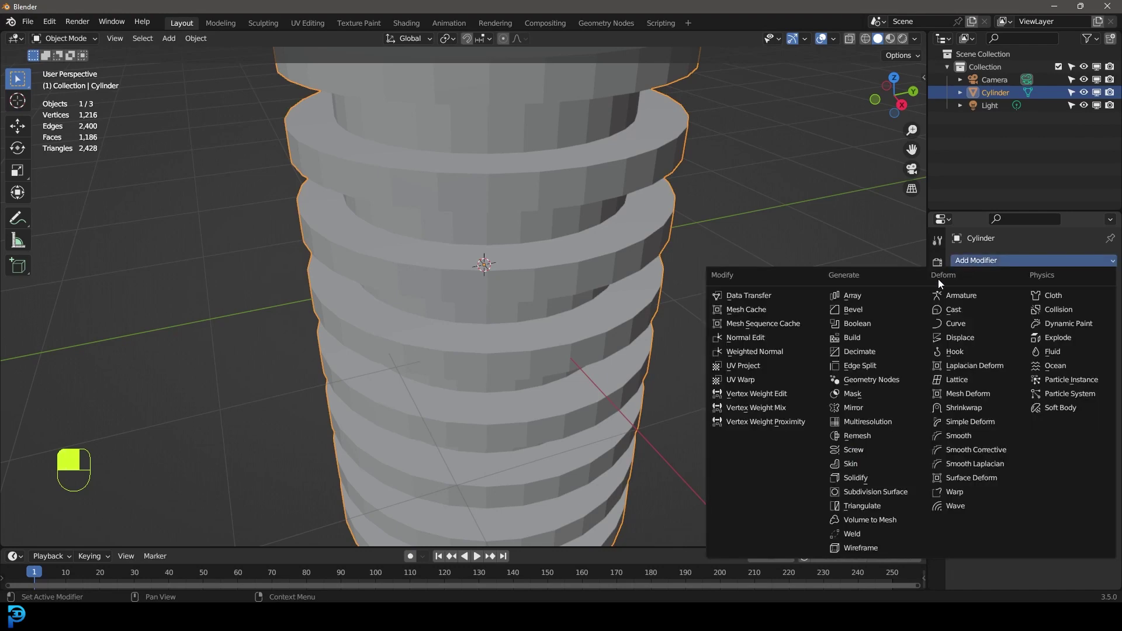
left_click(867, 311)
mouse_move(1048, 329)
left_mouse_down()
mouse_move(1028, 329)
mouse_move(1049, 329)
left_mouse_up()
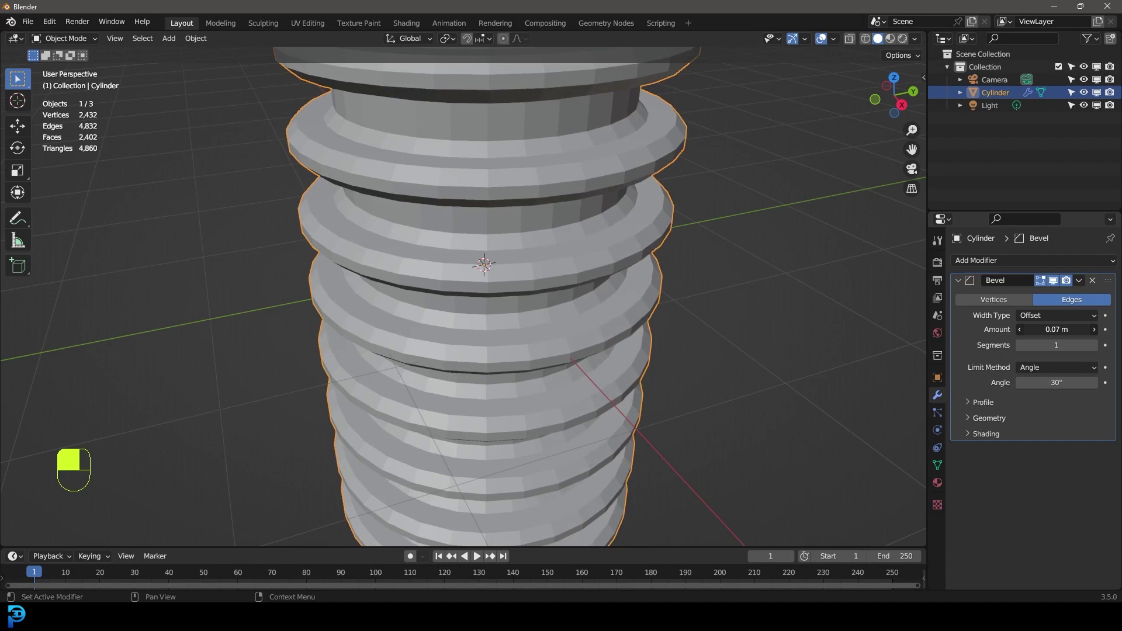
left_click(1094, 345)
left_click(1094, 345)
mouse_move(1052, 328)
left_mouse_down()
mouse_move(1074, 329)
mouse_move(1063, 329)
left_mouse_up()
Step: Apply Shade Smooth to the ringed cylinder
right_click(577, 161)
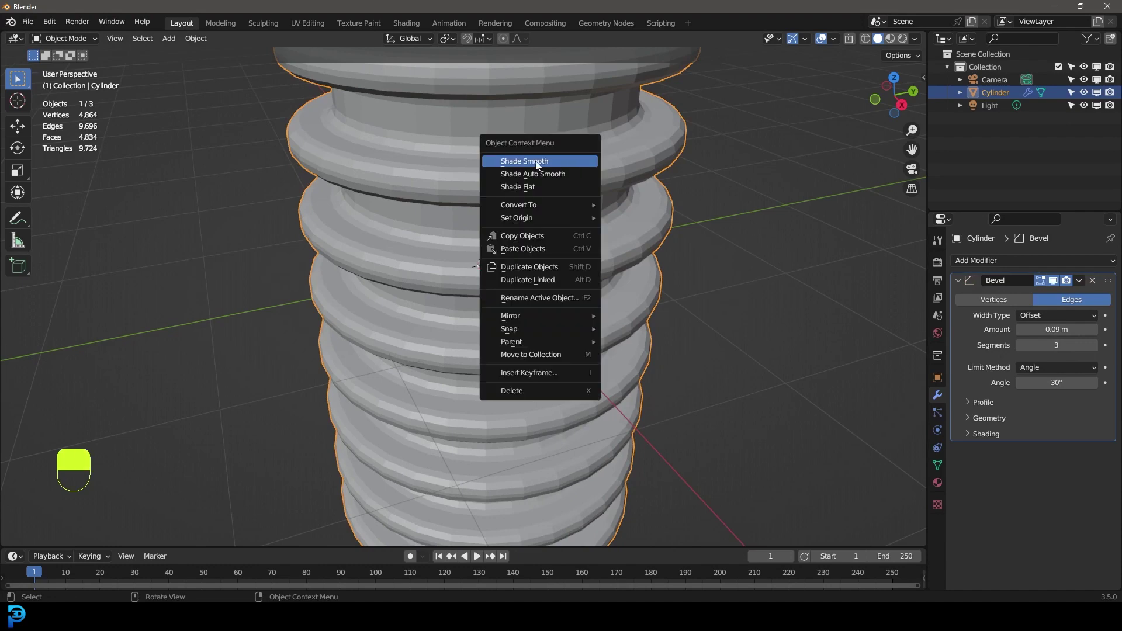
left_click(536, 163)
scroll(591, 265, "down", 1)
middle_click_drag(591, 269, 578, 258)
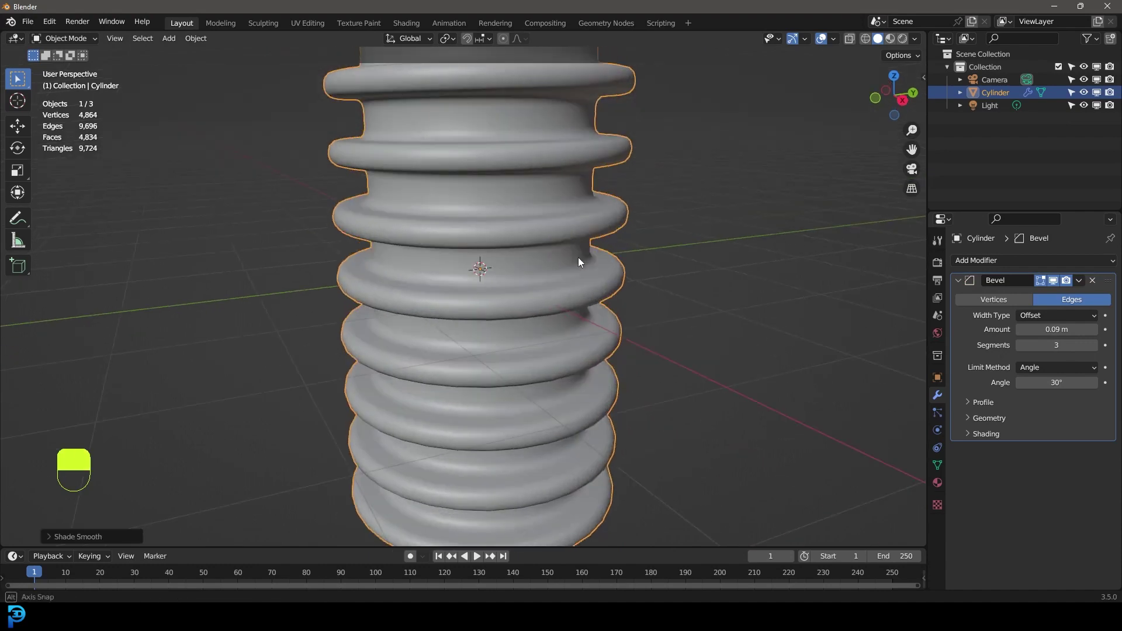
Step: Add a Subdivision Surface modifier below the Bevel modifier and inspect the rounded rings from several angles
left_click(973, 261)
left_click(898, 495)
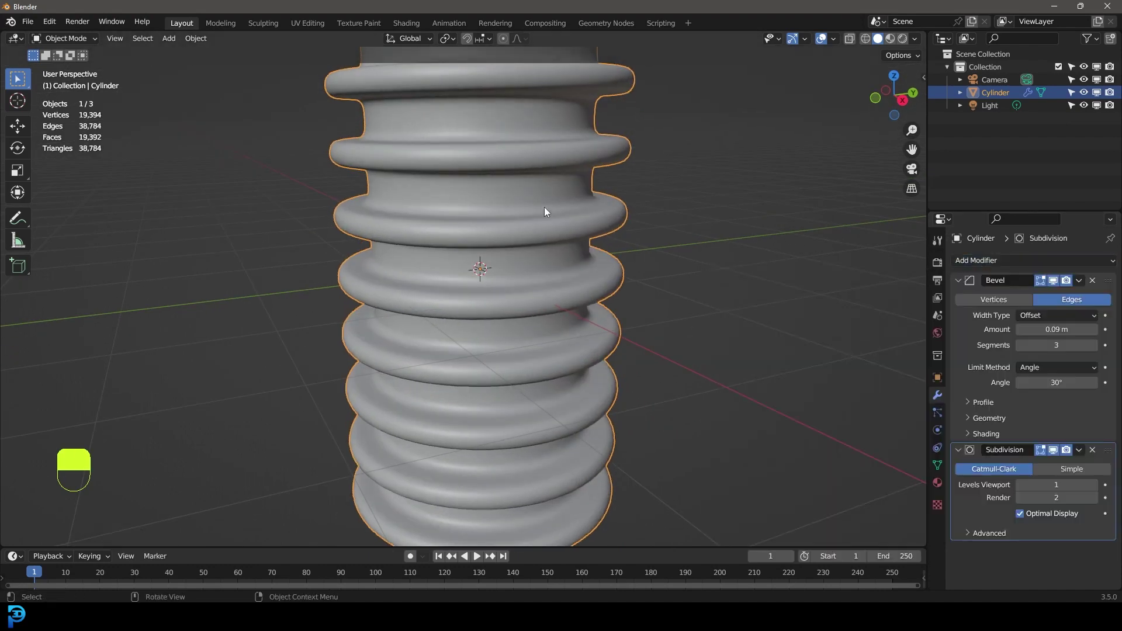
middle_click_drag(498, 179, 506, 187)
middle_click_drag(506, 187, 519, 290, "shift")
scroll(519, 290, "down", 4)
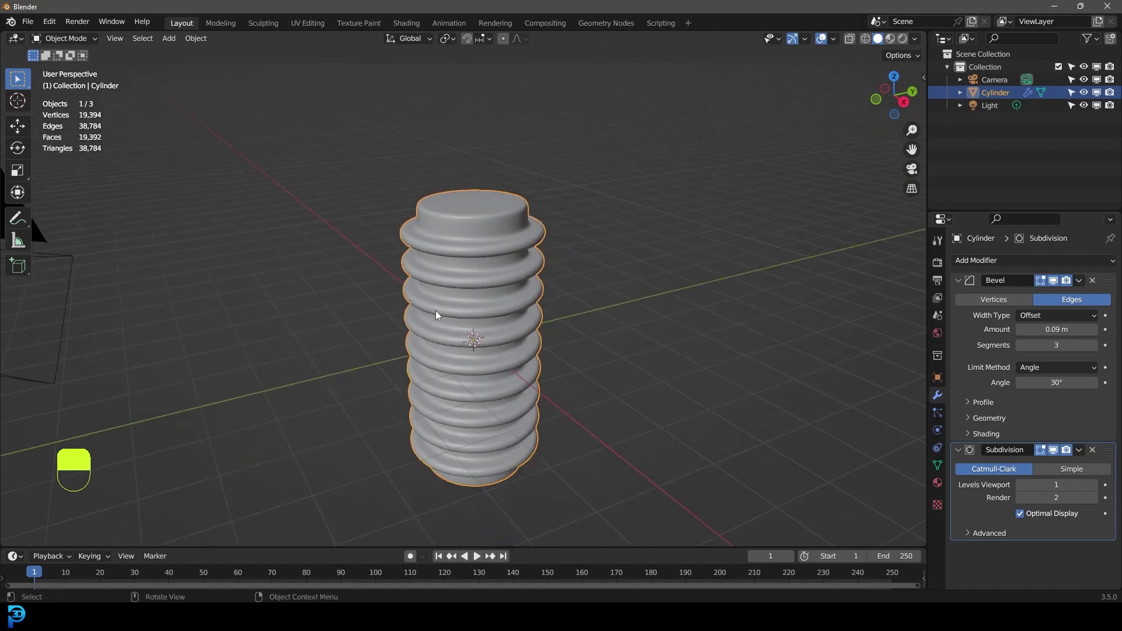
middle_click_drag(435, 310, 488, 284)
scroll(478, 257, "up", 2)
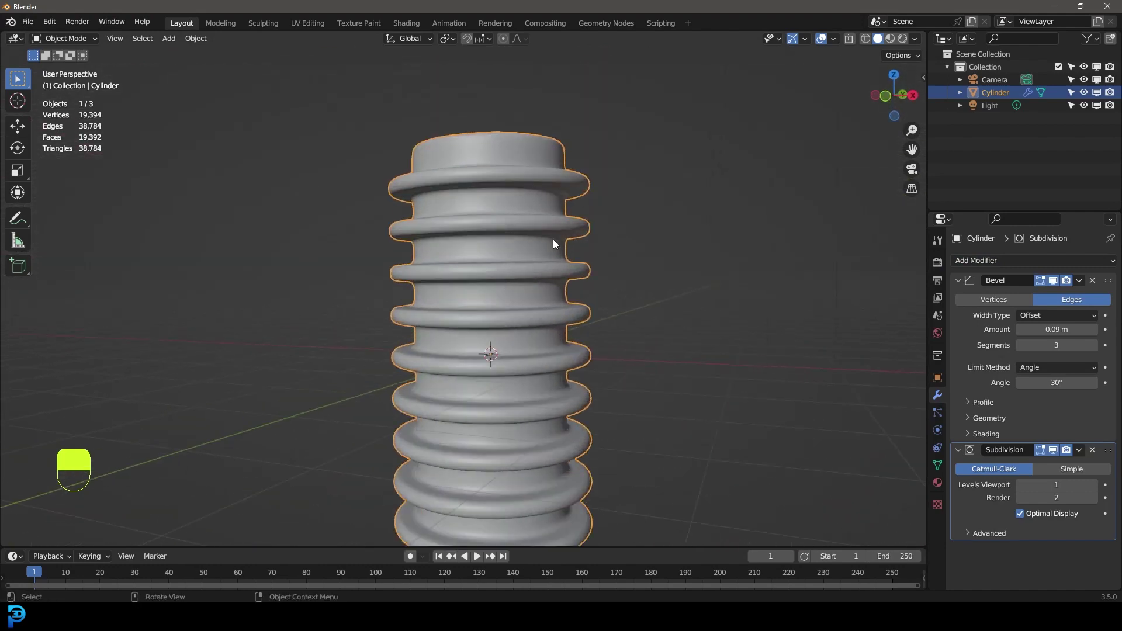
Step: Switch to the Shading workspace and set the render engine to Cycles with the device on GPU Compute
left_click(408, 23)
scroll(587, 250, "up", 2)
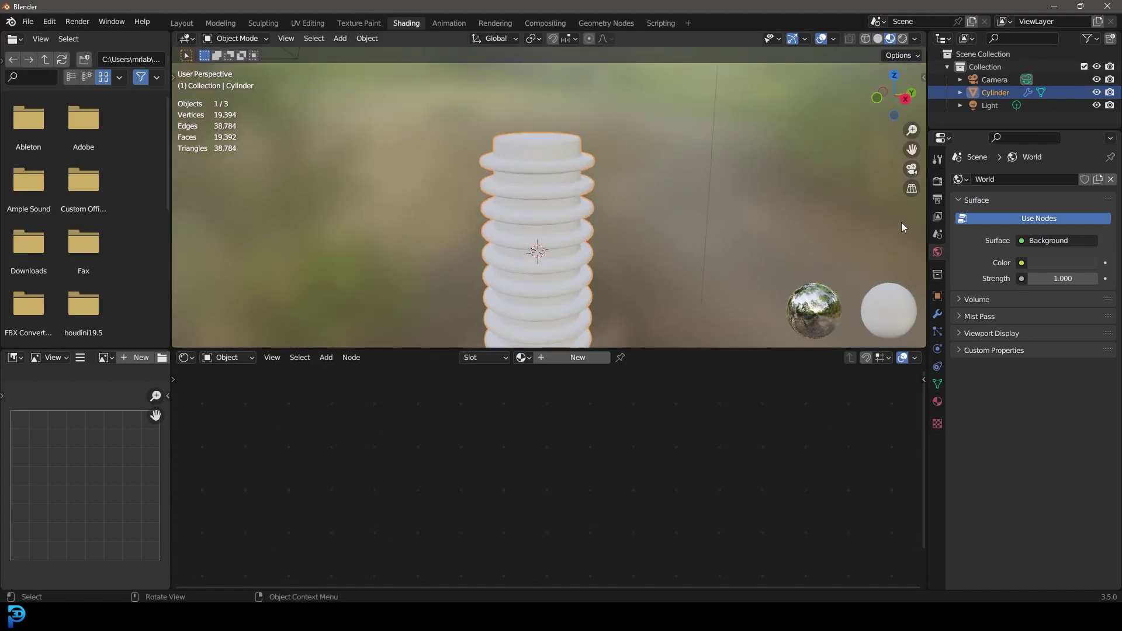
left_click(937, 181)
left_click(1042, 179)
left_click(1039, 223)
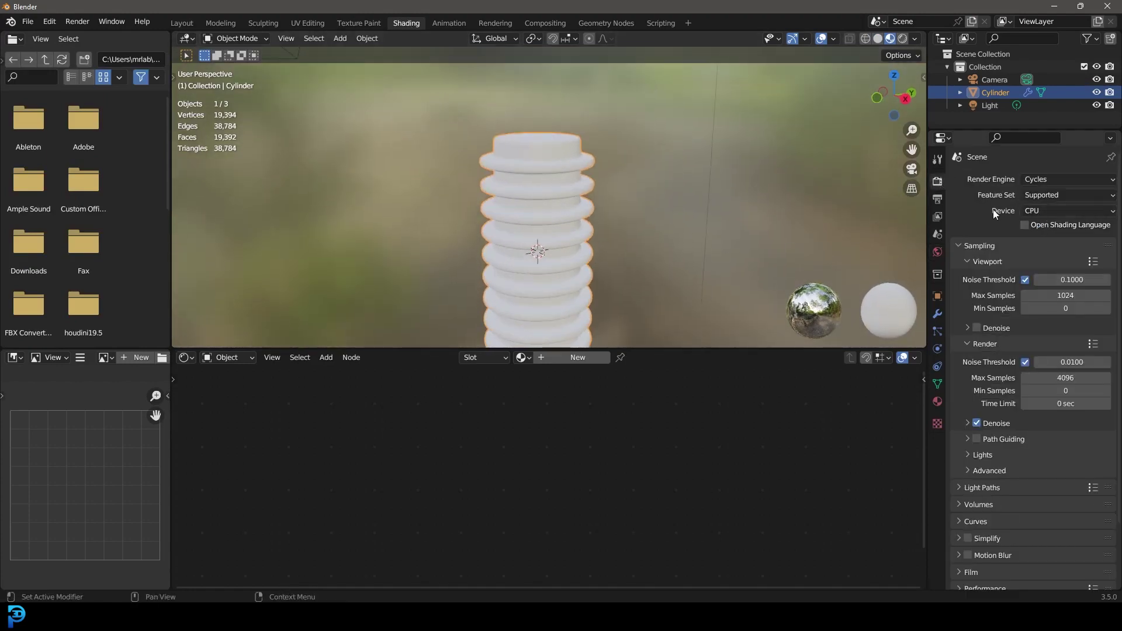
left_click(1046, 210)
left_click(1043, 237)
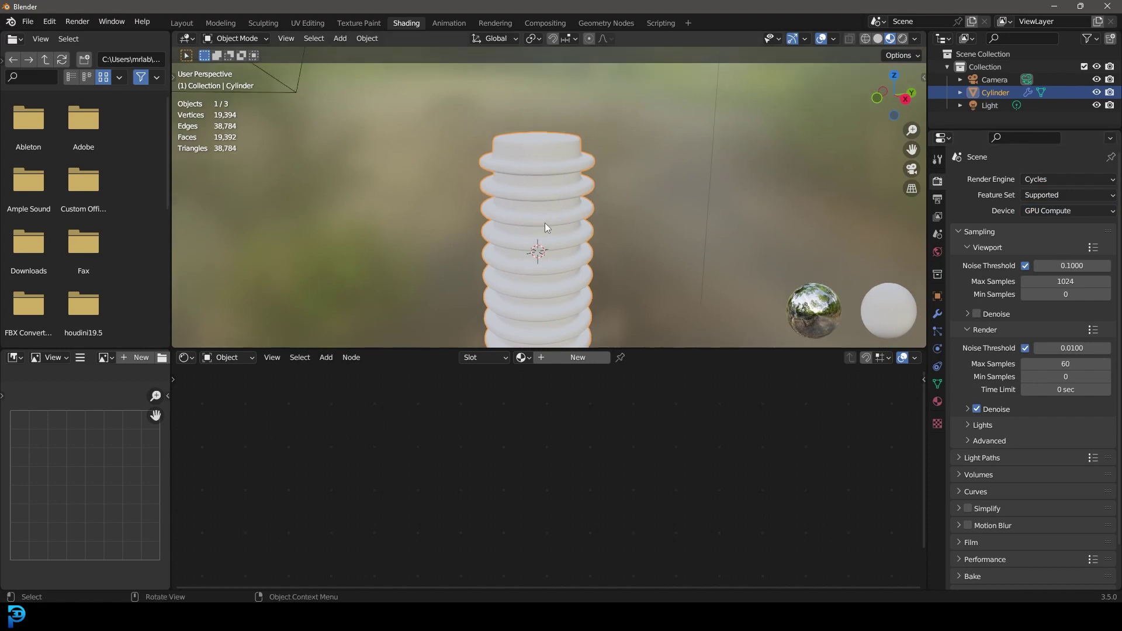
Step: Create a new material for the cylinder and enlarge the shader node area
left_click(569, 355)
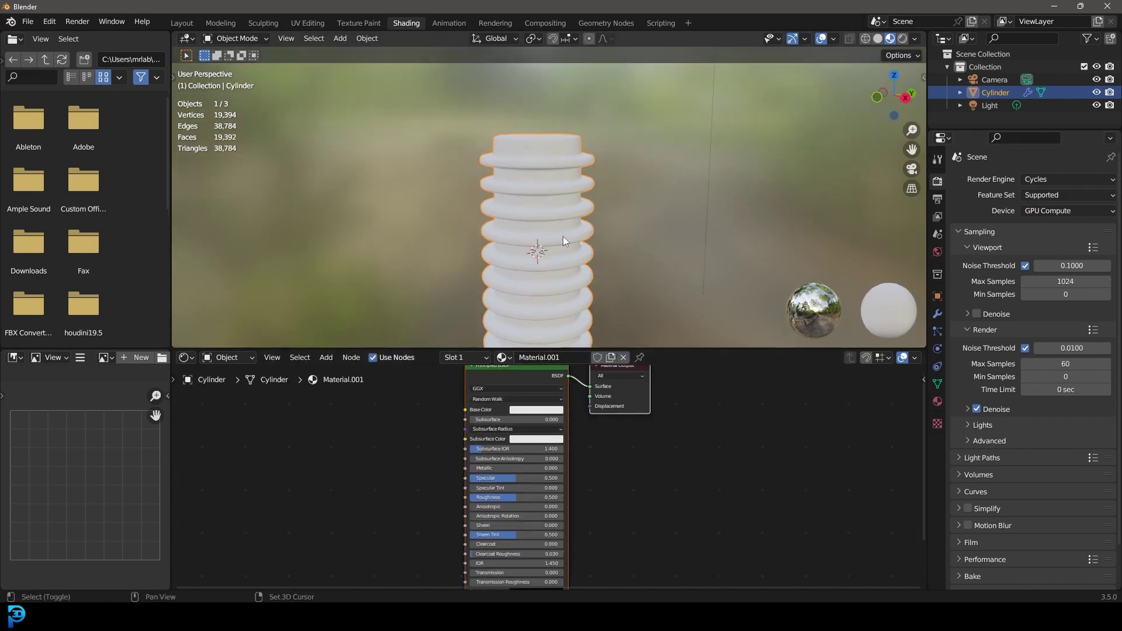
middle_click_drag(563, 236, 570, 210, "shift")
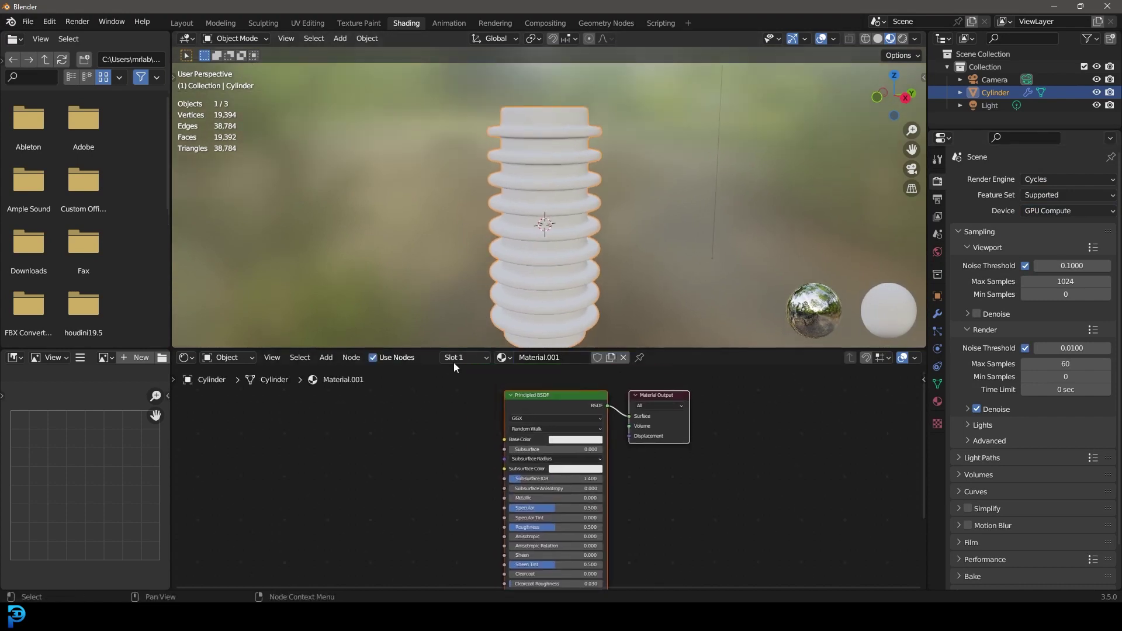
left_click_drag(425, 349, 432, 286)
middle_click_drag(474, 356, 482, 354)
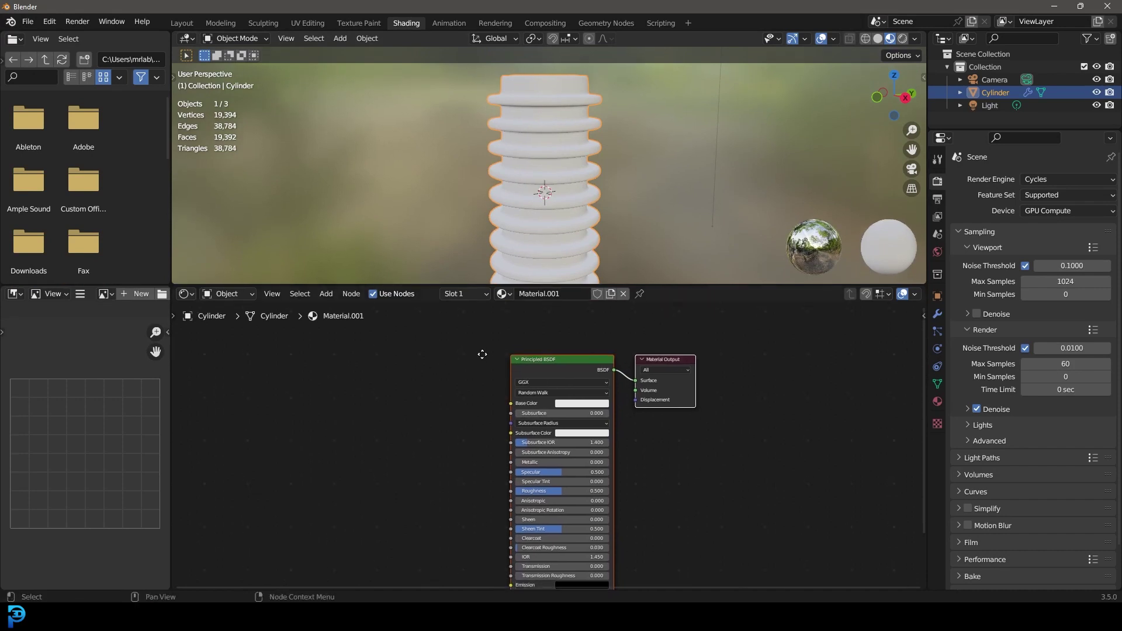
scroll(582, 335, "up", 1)
scroll(554, 327, "up", 1)
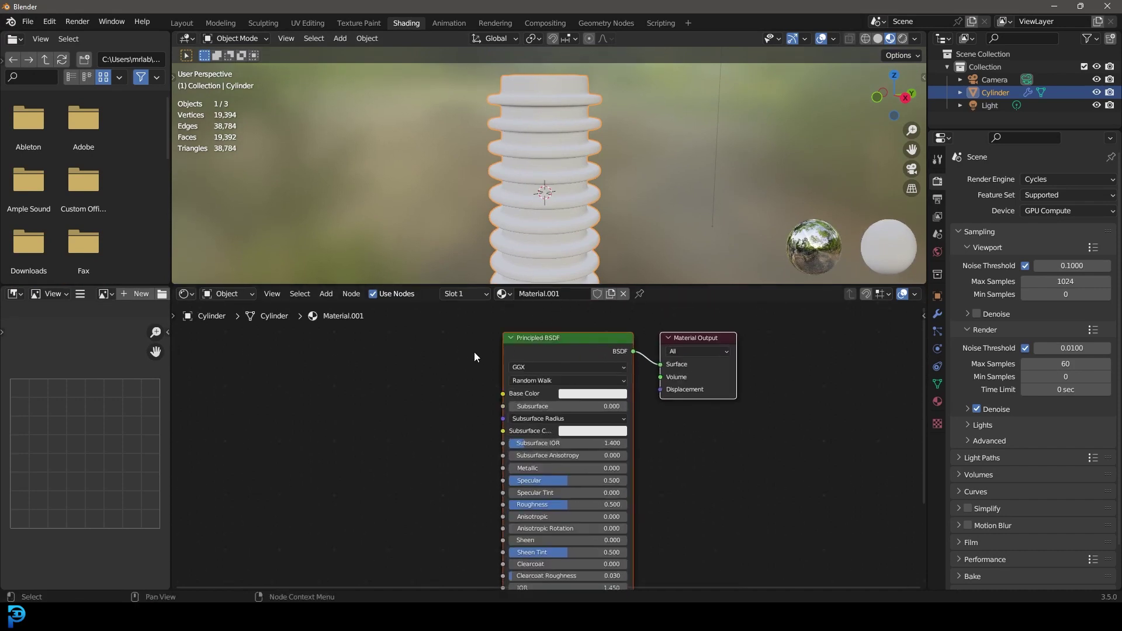
middle_click_drag(475, 357, 497, 382)
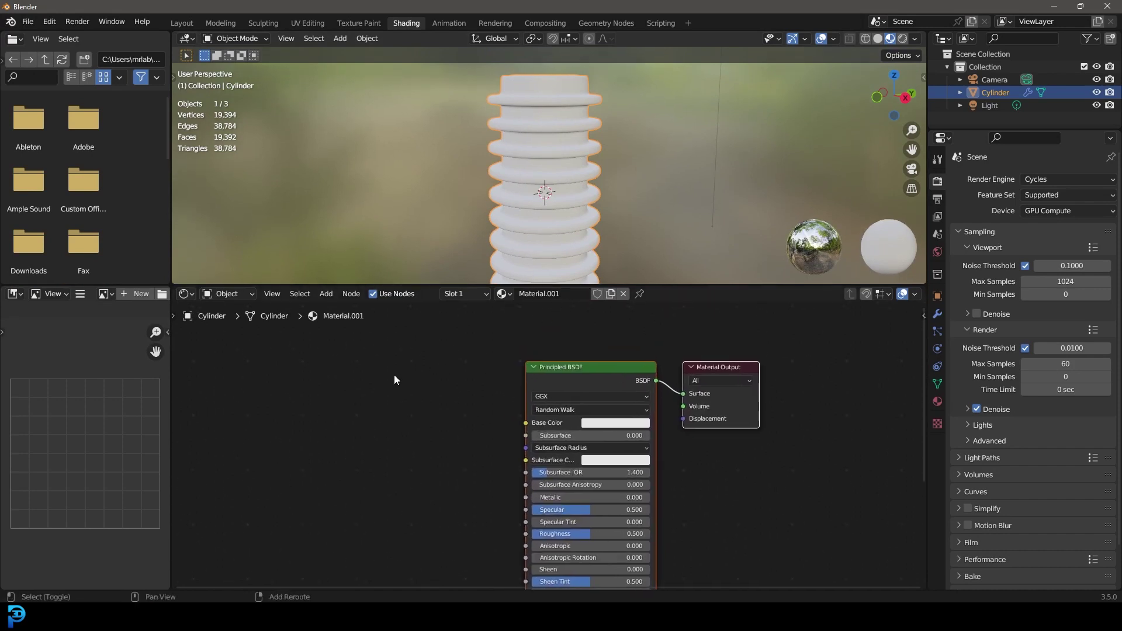
Step: Add a Geometry node in front of the Principled BSDF and leave space between the two nodes
key("shift+a")
type("geom")
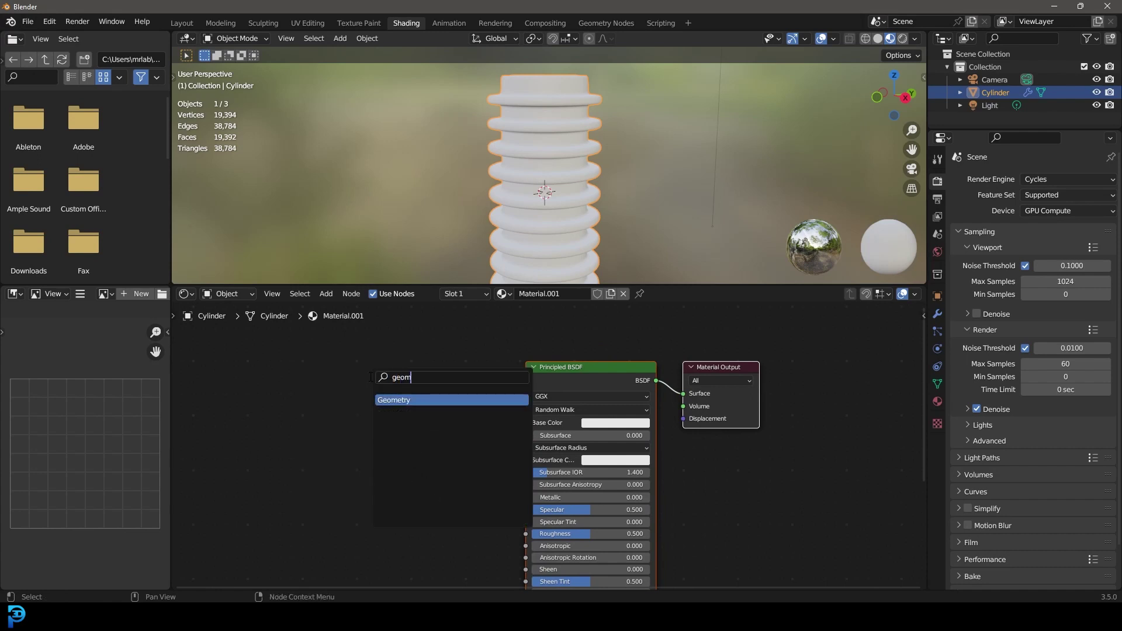
key("Return")
left_click(366, 414)
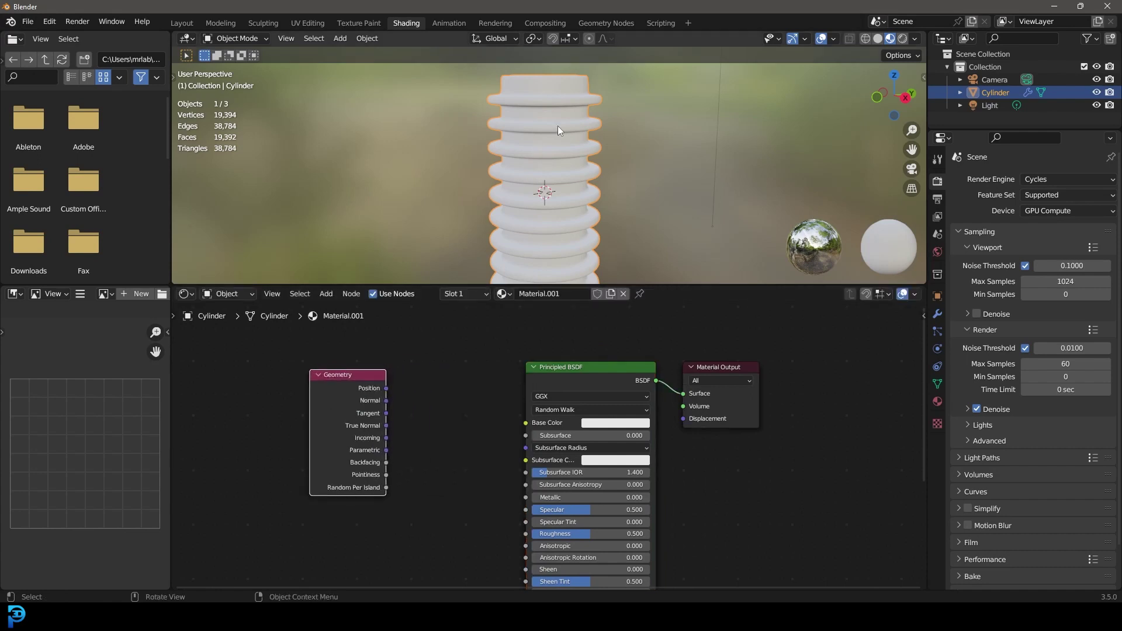
middle_click_drag(341, 404, 391, 384)
left_click_drag(391, 385, 346, 398)
middle_click_drag(422, 416, 412, 375)
scroll(372, 336, "up", 1)
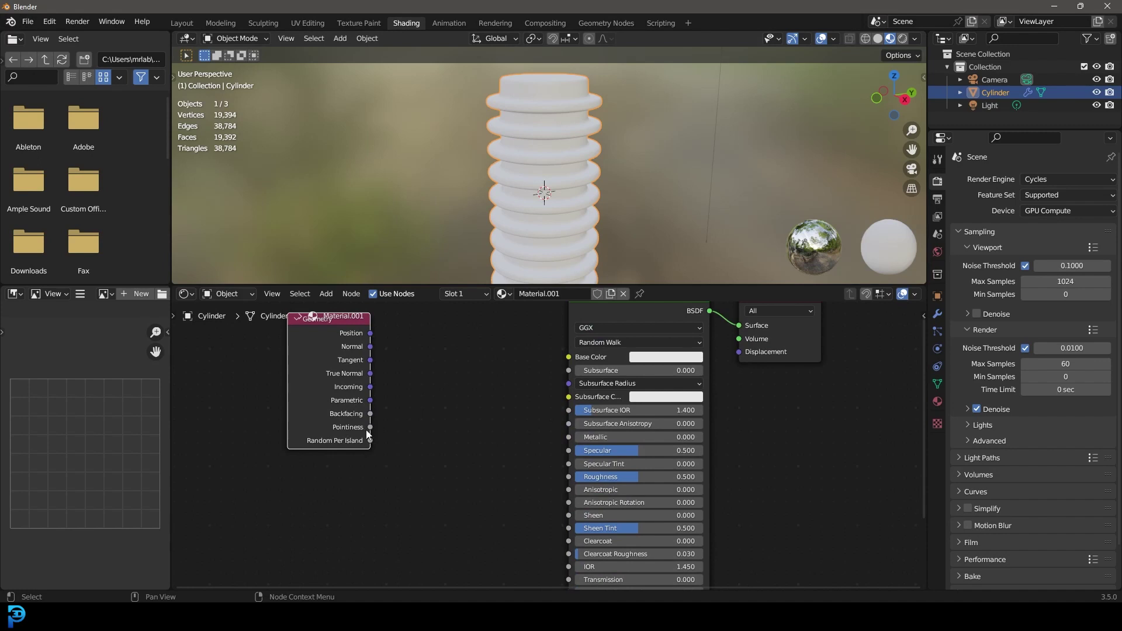
Step: Connect the Geometry node's Pointiness output to the Principled BSDF Base Color and show the viewport in Rendered shading
left_click_drag(370, 428, 582, 361)
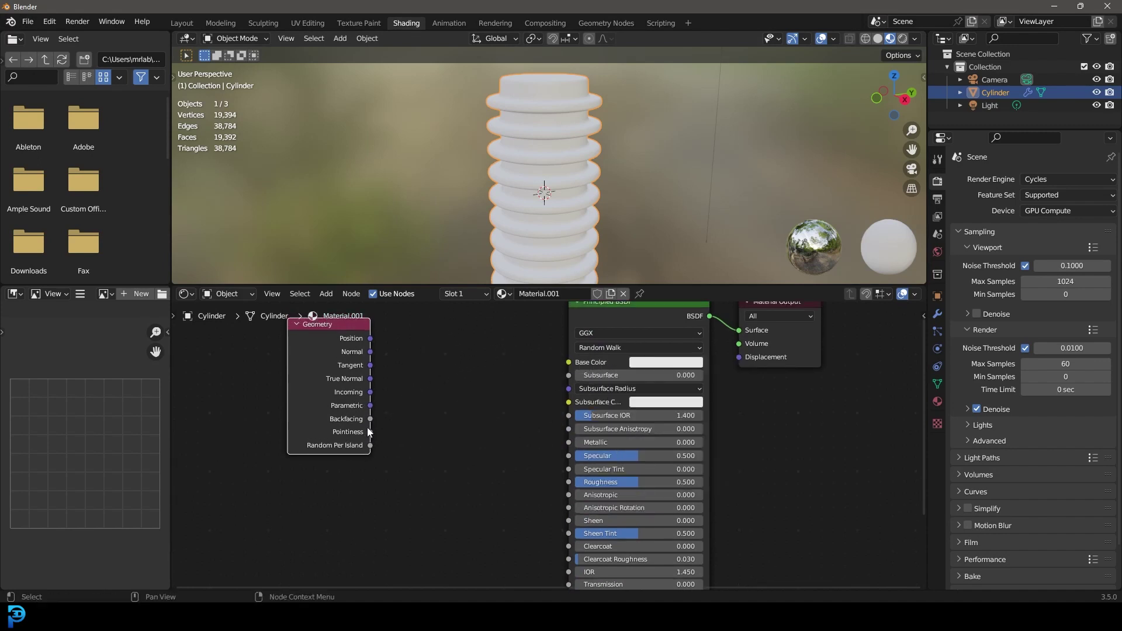
left_click_drag(370, 432, 568, 362)
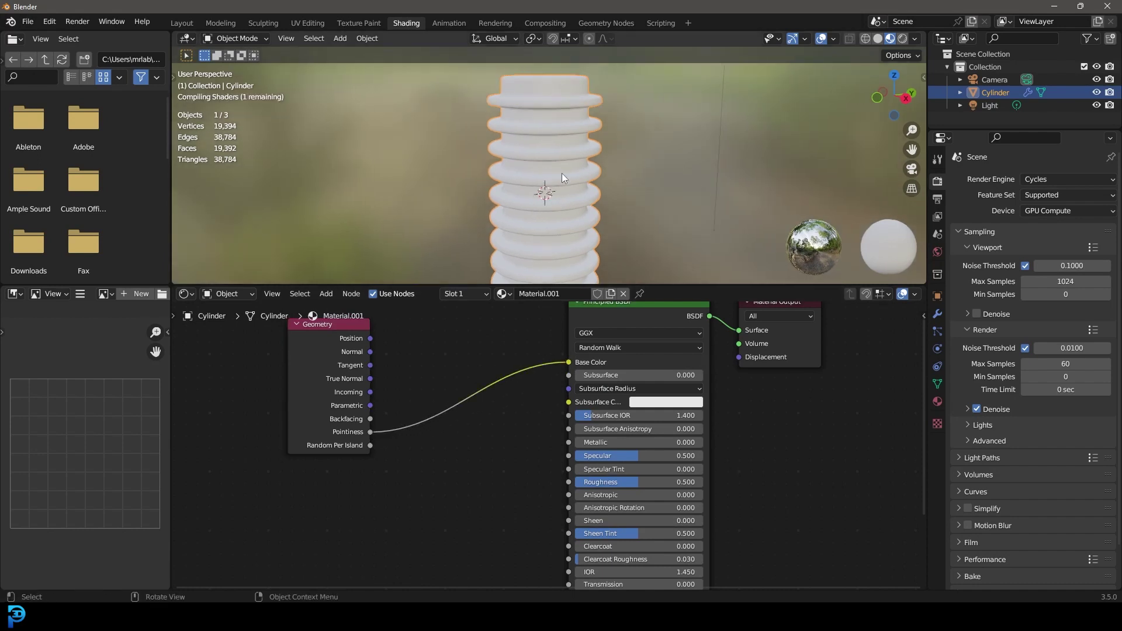
scroll(562, 173, "down", 2)
key("z")
left_click(585, 127)
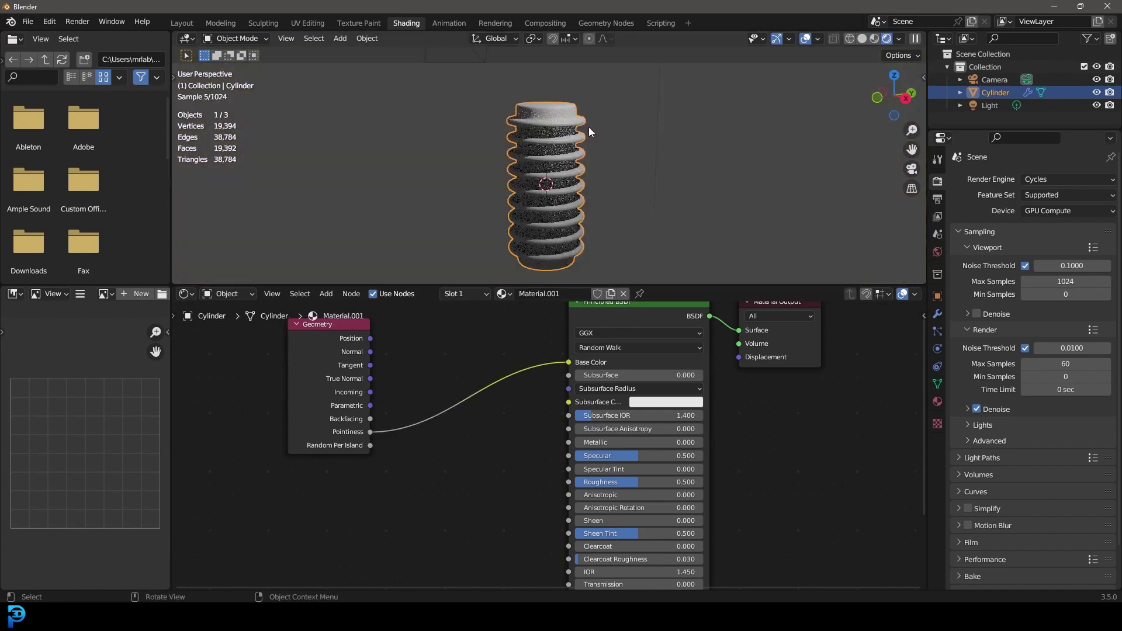
Step: Add an area light, raise it above the cylinder, and rotate and shift it so it shines diagonally down
scroll(608, 94, "down", 3)
key("shift+a")
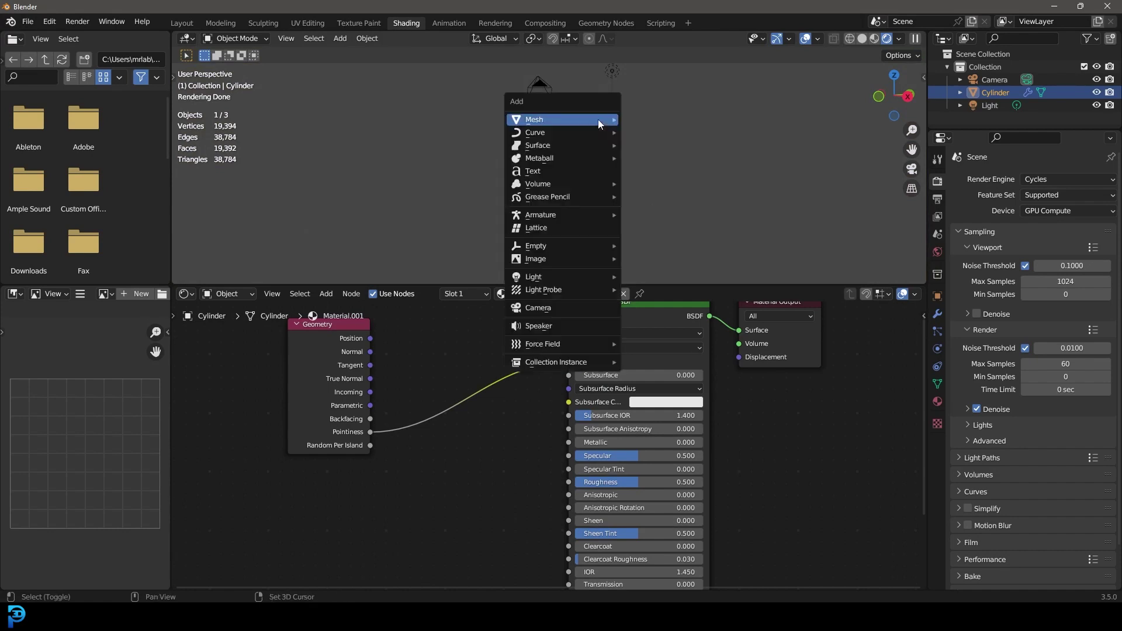
mouse_move(614, 278)
left_click(647, 318)
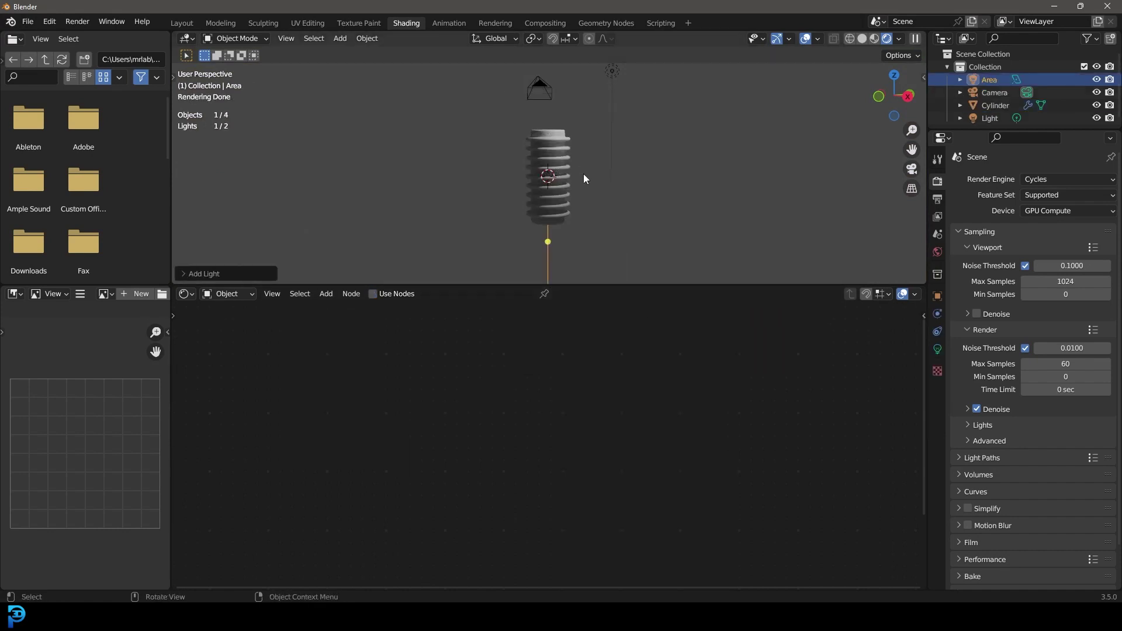
key("g")
left_click(616, 104)
key("r")
left_click(602, 211)
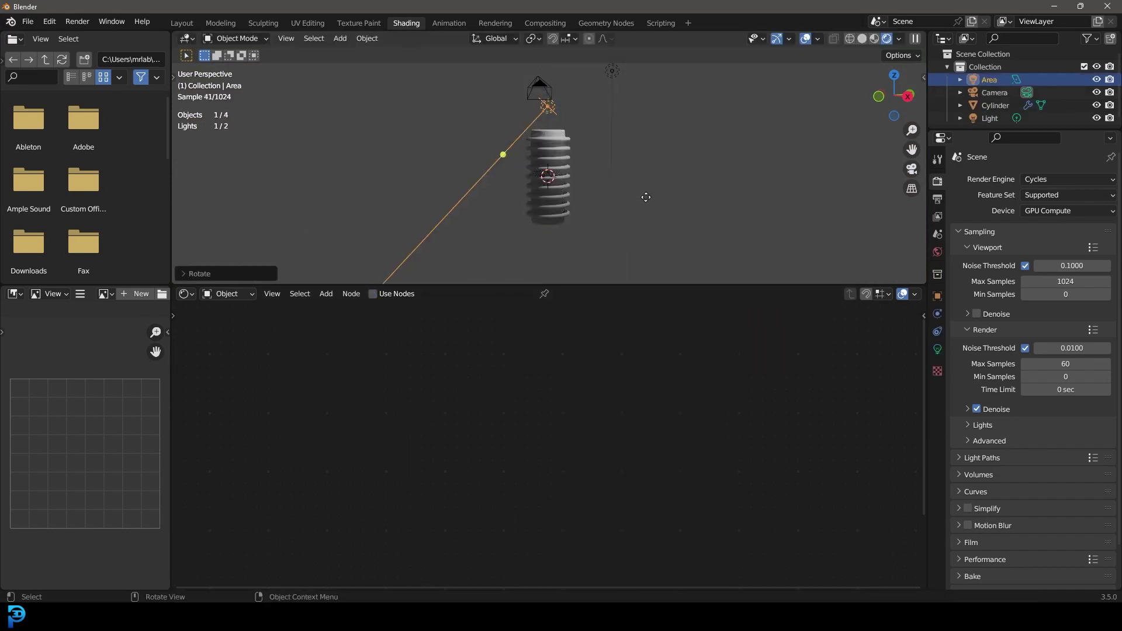
key("g")
left_click(694, 196)
Step: Set the area light's power to 166.6 W and size to 4.21 m, and move it farther from the cylinder
left_click(936, 348)
left_click_drag(1031, 265, 1107, 297)
key("g")
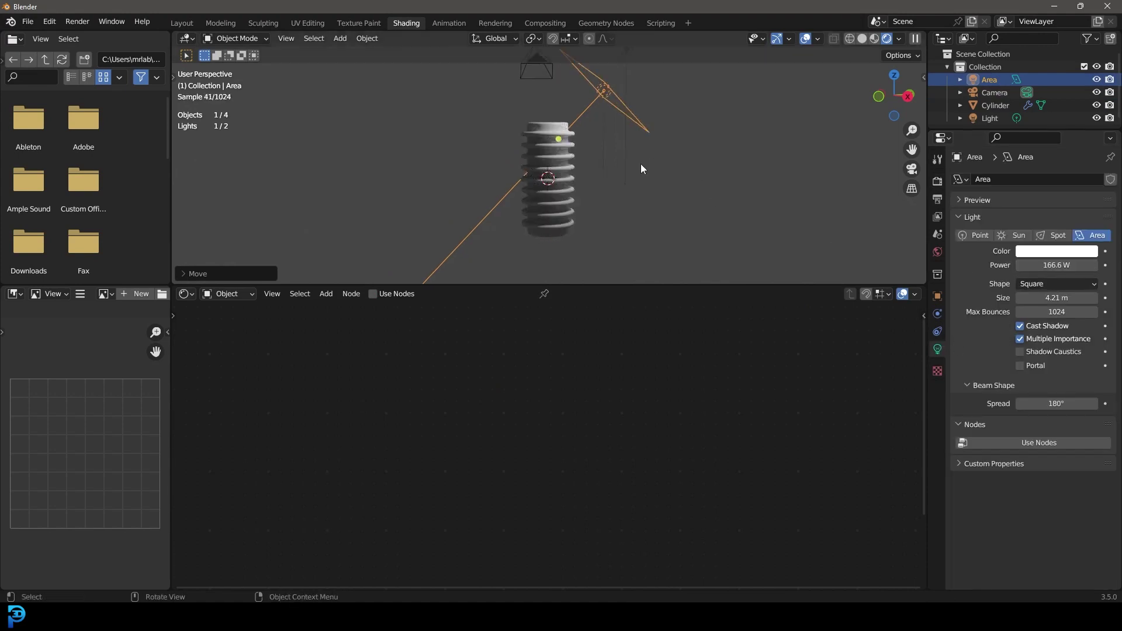
left_click(620, 127)
scroll(608, 138, "up", 4)
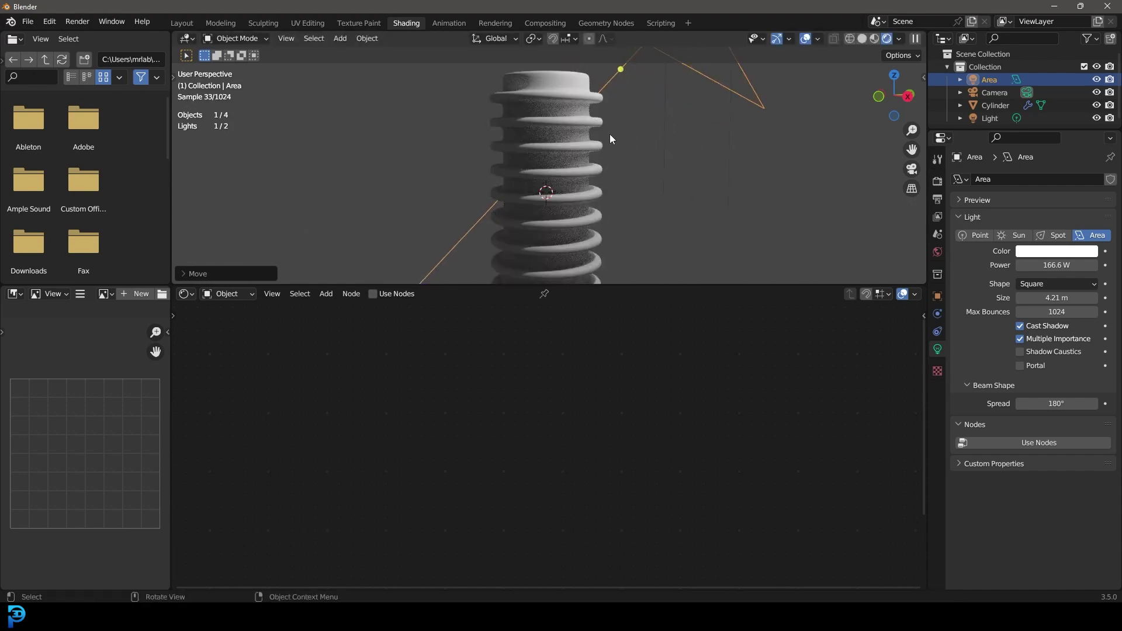
Step: Select the cylinder and move its Geometry node farther from the Principled BSDF to make room for another node
left_click(589, 135)
middle_click_drag(458, 406, 518, 448)
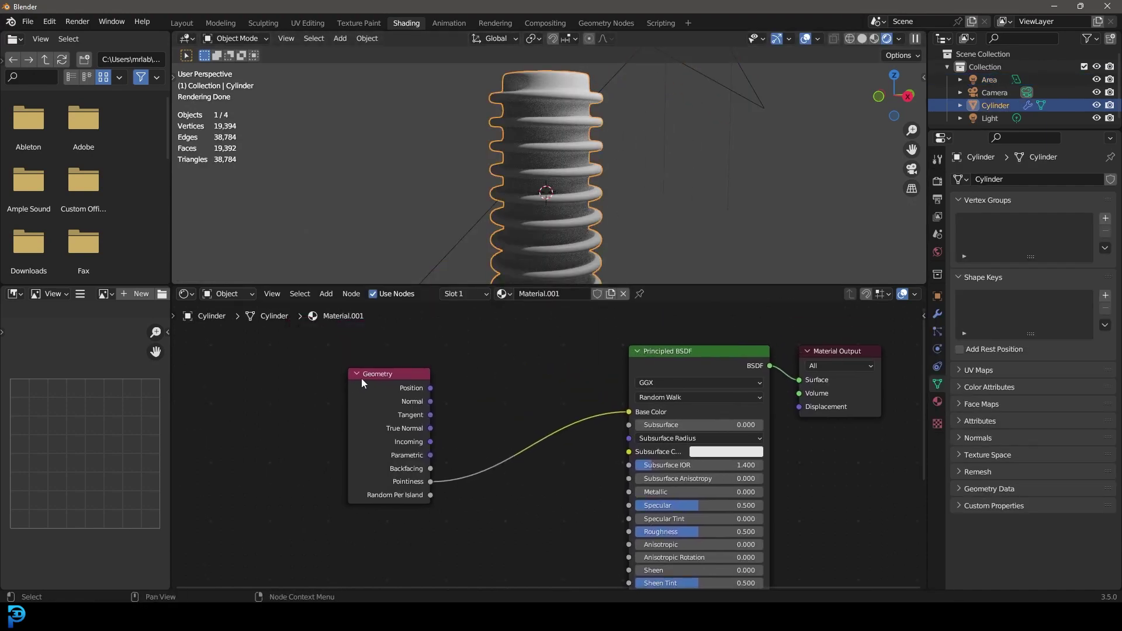
left_click_drag(363, 379, 320, 383)
middle_click_drag(564, 67, 566, 111)
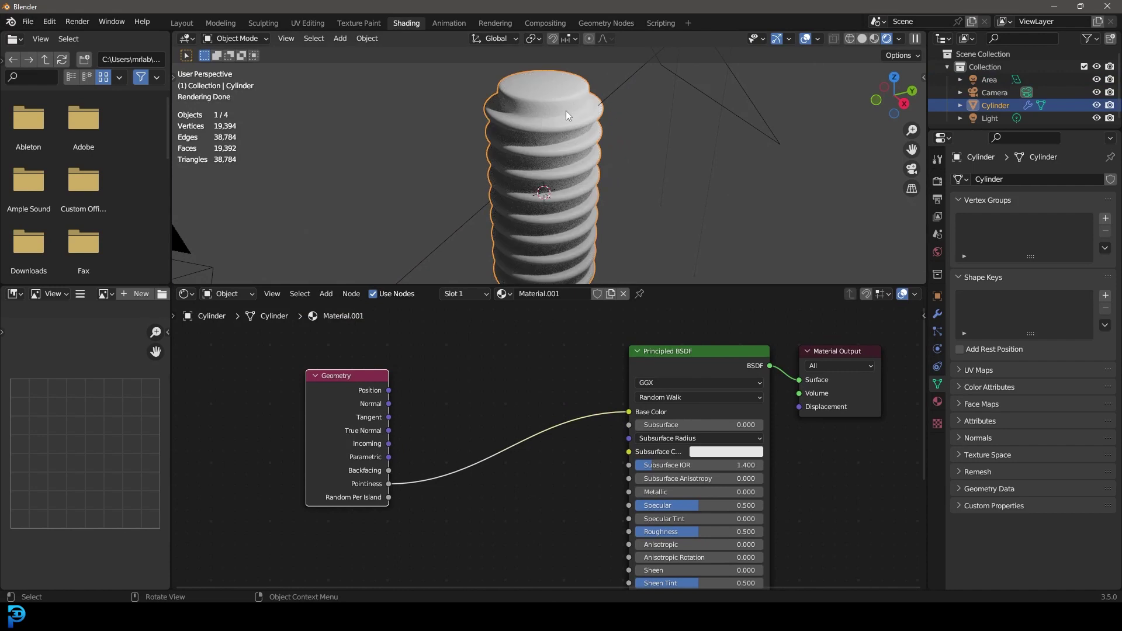
middle_click_drag(489, 369, 492, 368)
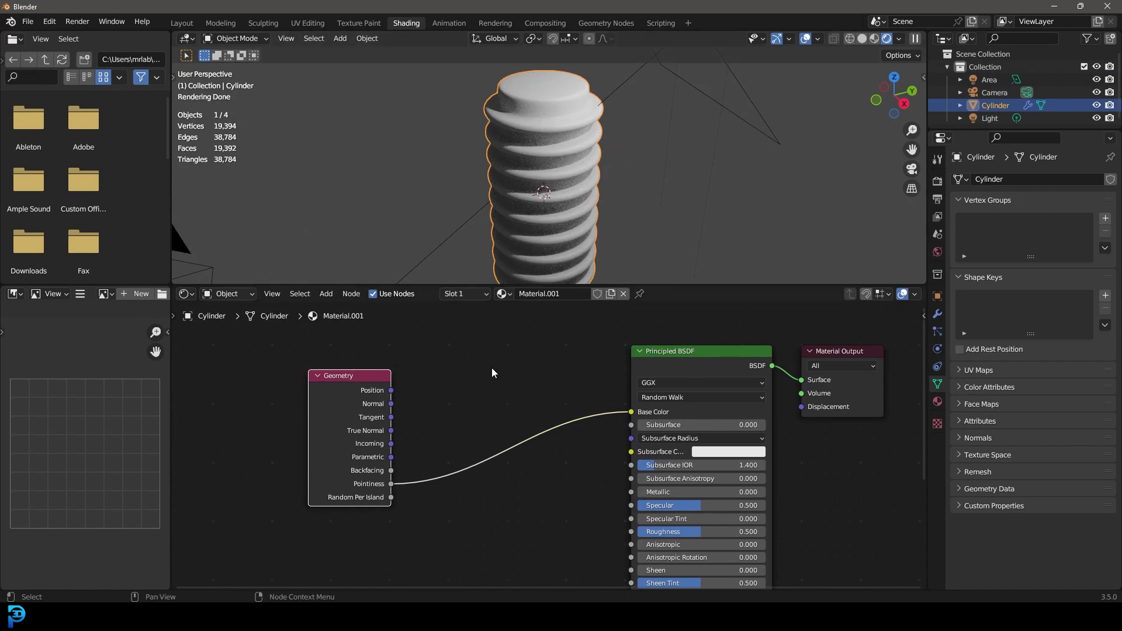
Step: Insert a ColorRamp node on the link between Pointiness and Base Color
key("shift+a")
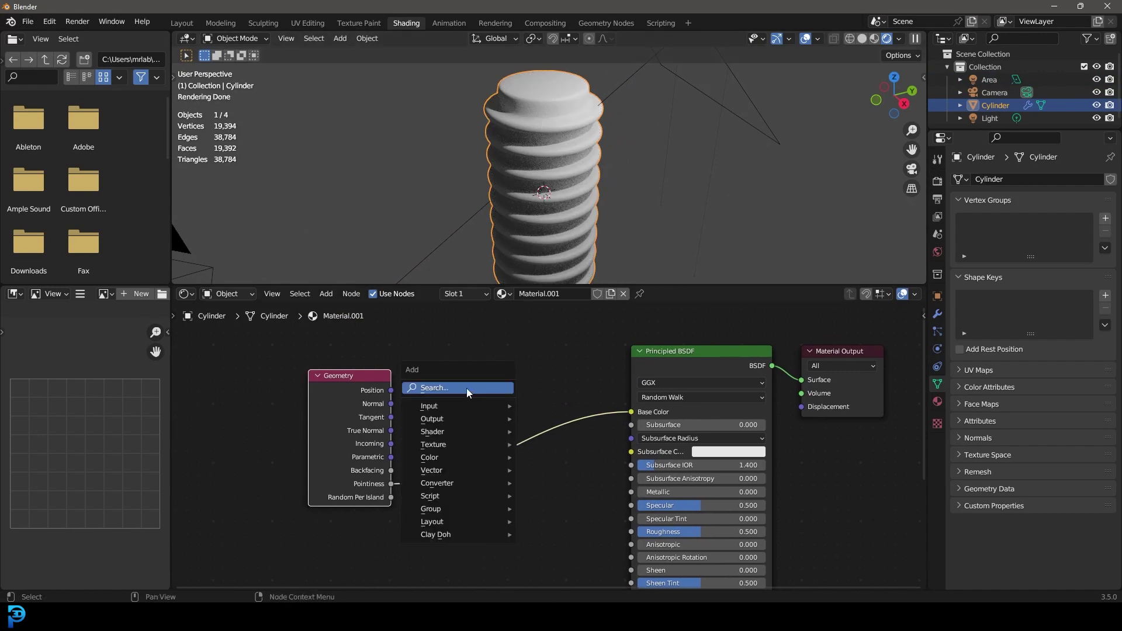
left_click(467, 388)
type("colop")
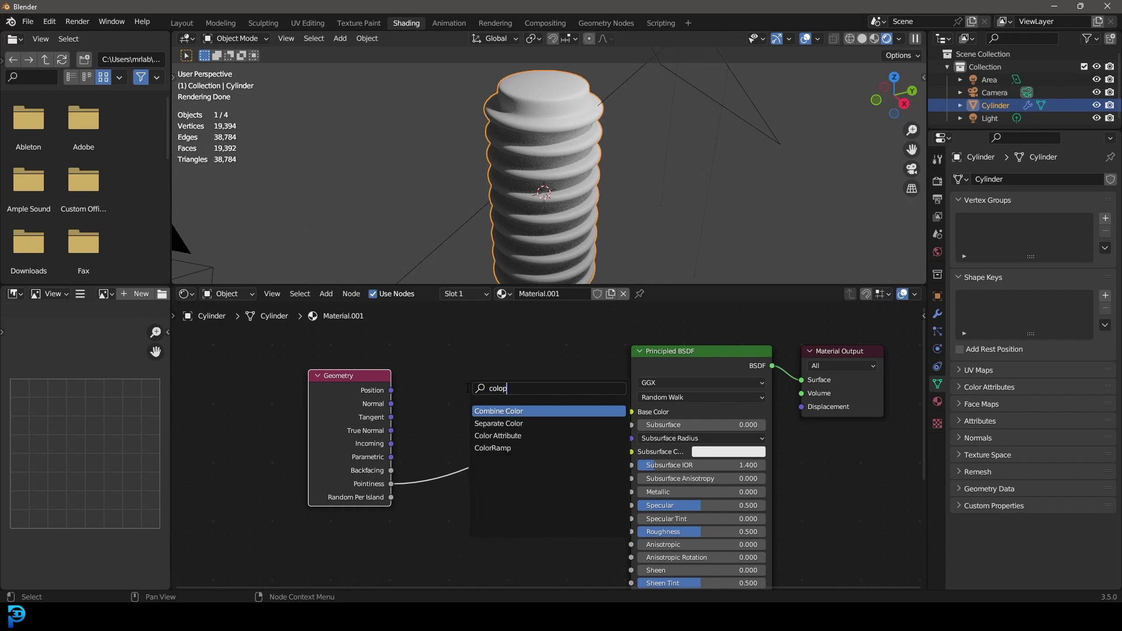
key("BackSpace")
left_click(493, 410)
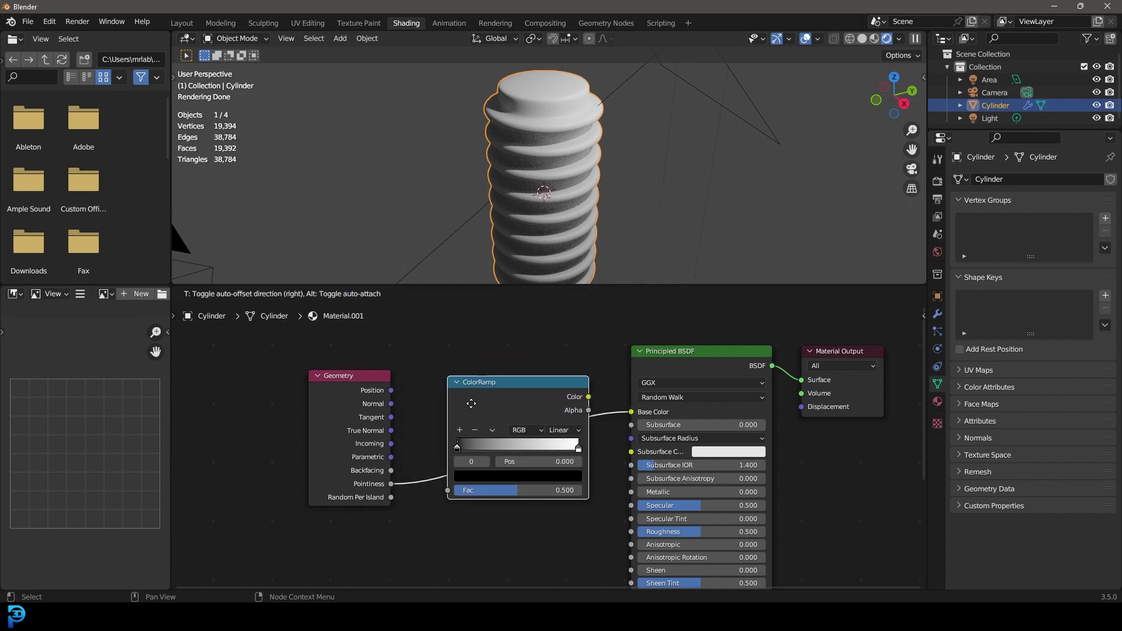
left_click(491, 419)
Step: Move the ColorRamp's black stop to about 0.494 and bring the white stop in close beside it
left_click_drag(454, 444, 502, 447)
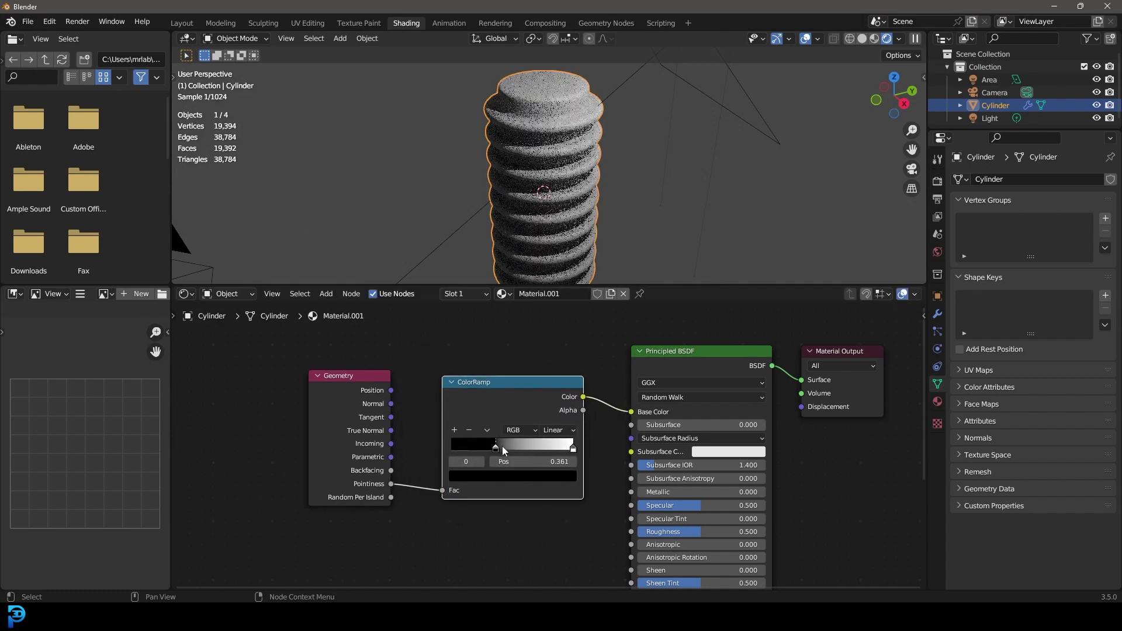
left_click_drag(573, 447, 512, 450)
middle_click_drag(565, 149, 552, 124)
scroll(576, 108, "up", 2)
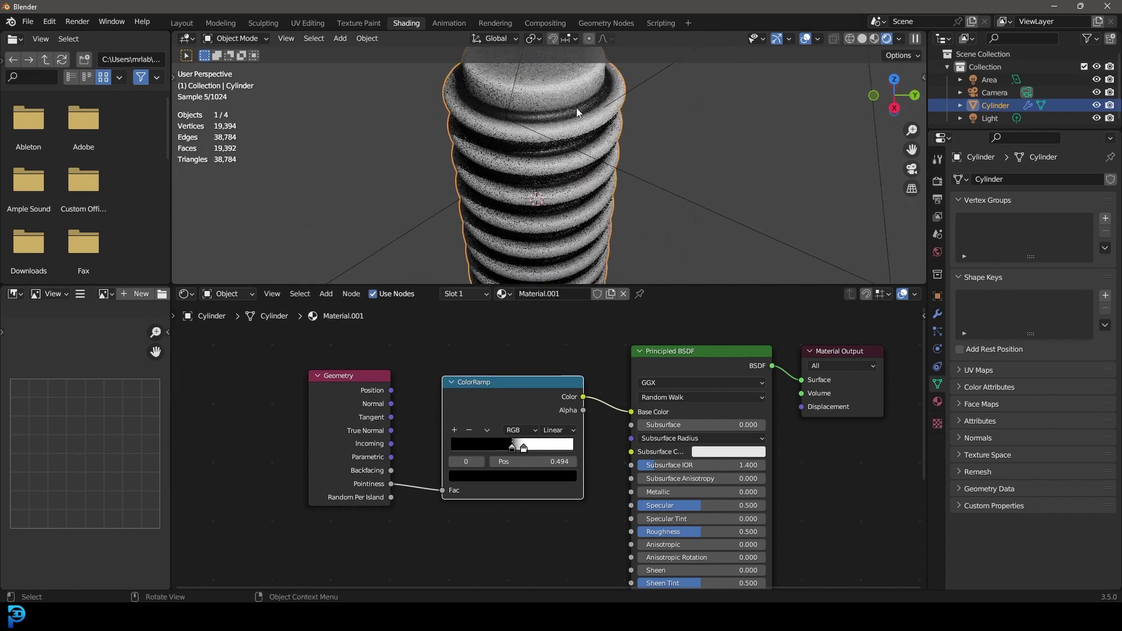
Step: Tighten the ColorRamp's black-to-white transition, placing the white stop at about 0.535
mouse_move(522, 449)
left_mouse_down()
mouse_move(505, 447)
mouse_move(520, 450)
left_mouse_up()
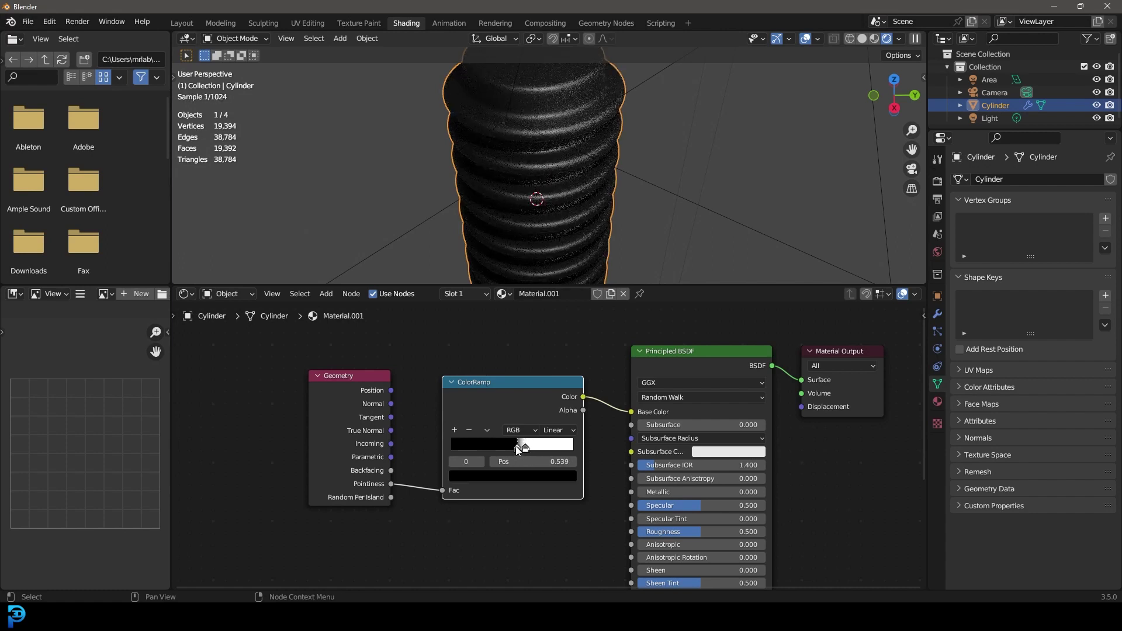
left_click(522, 450)
left_click_drag(523, 450, 517, 450)
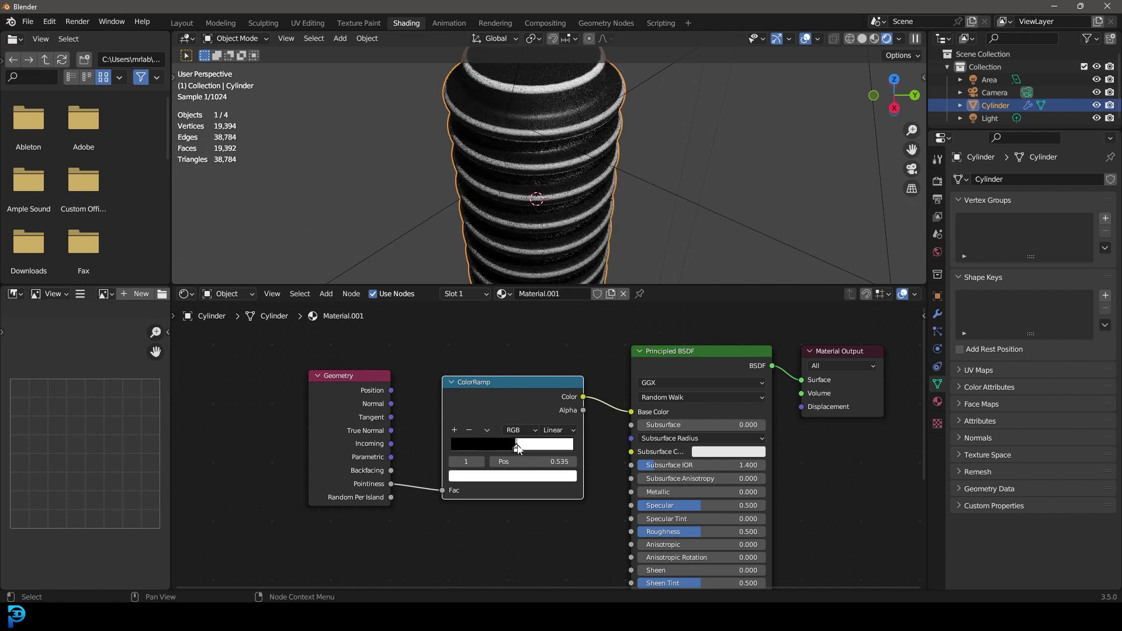
scroll(522, 203, "up", 2)
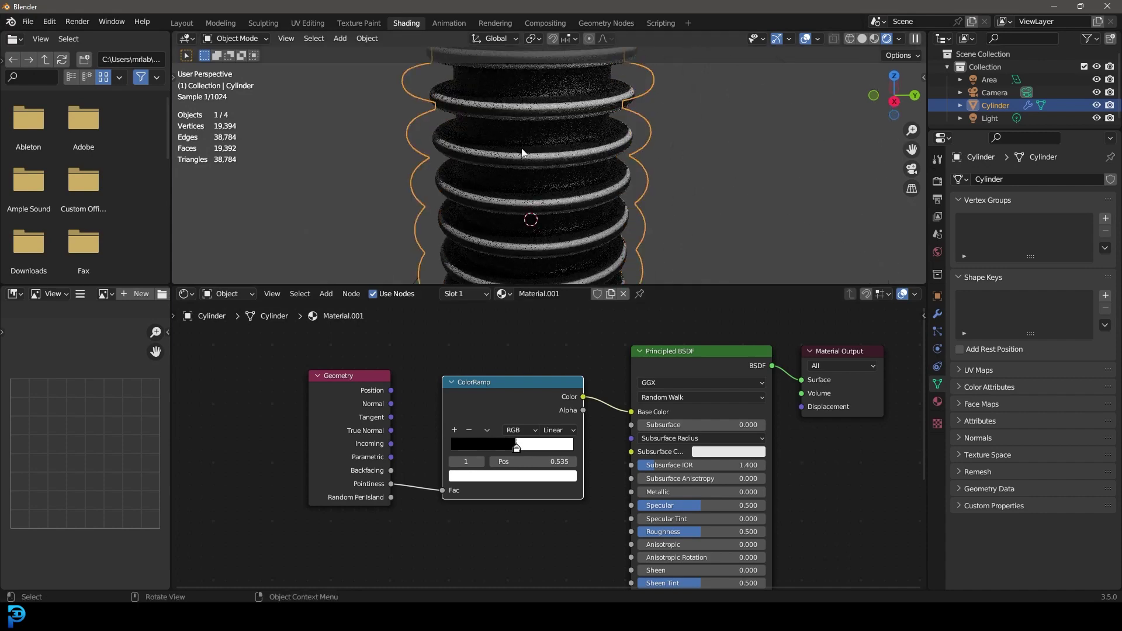
Step: Readjust both ColorRamp stops to widen the white bands on the rings, ending with the white stop at 0.527
left_click_drag(516, 449, 520, 449)
left_click(511, 449)
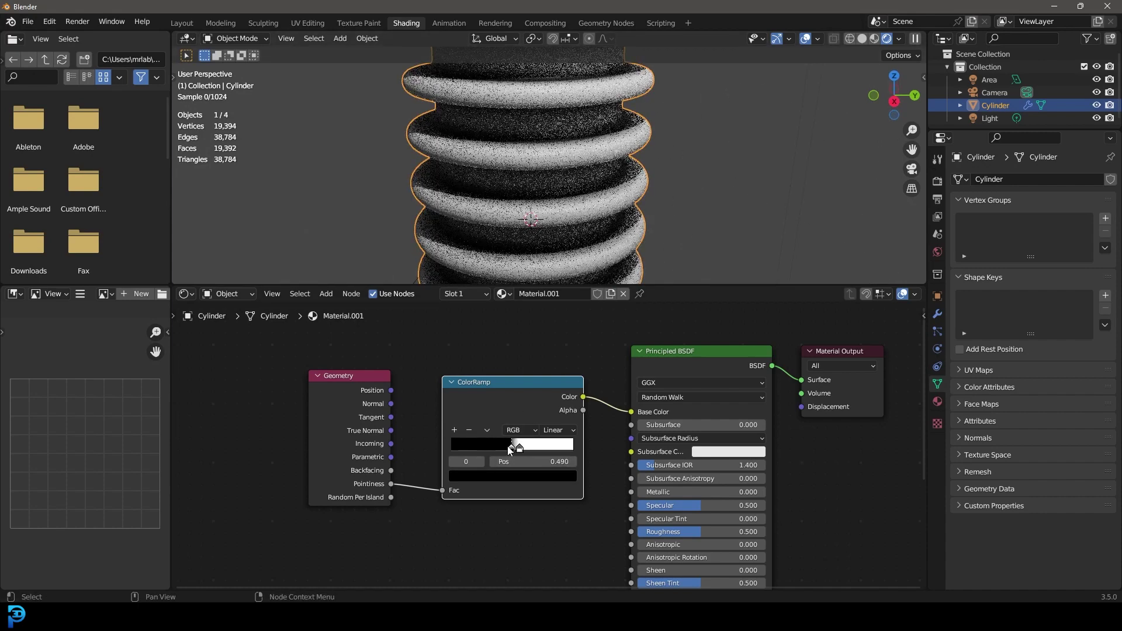
left_click_drag(521, 449, 522, 448)
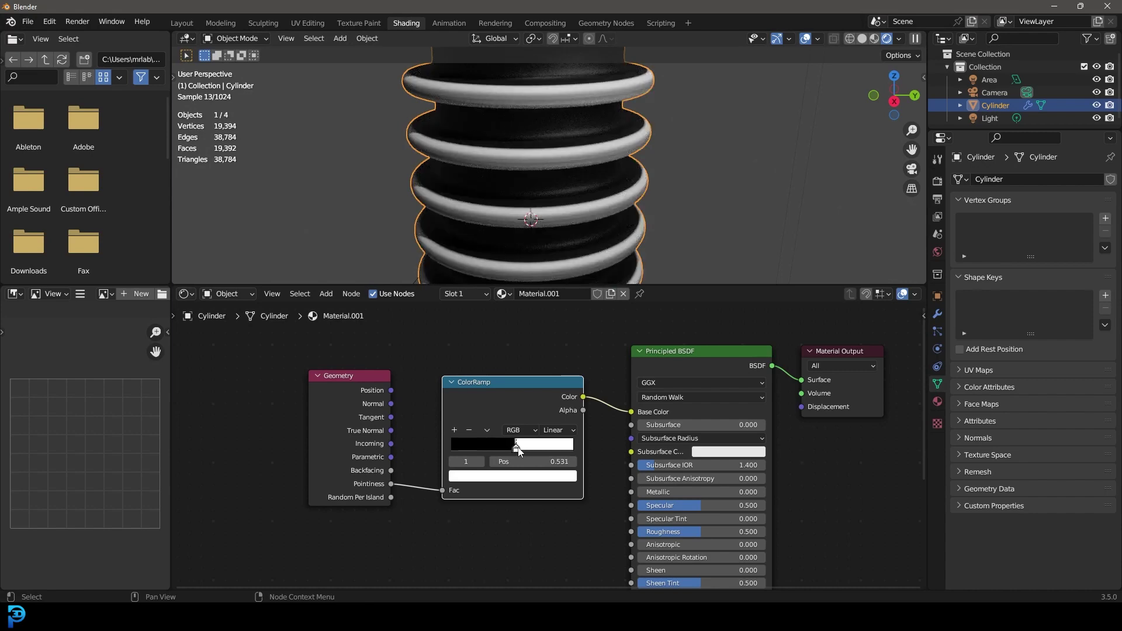
scroll(580, 175, "down", 3)
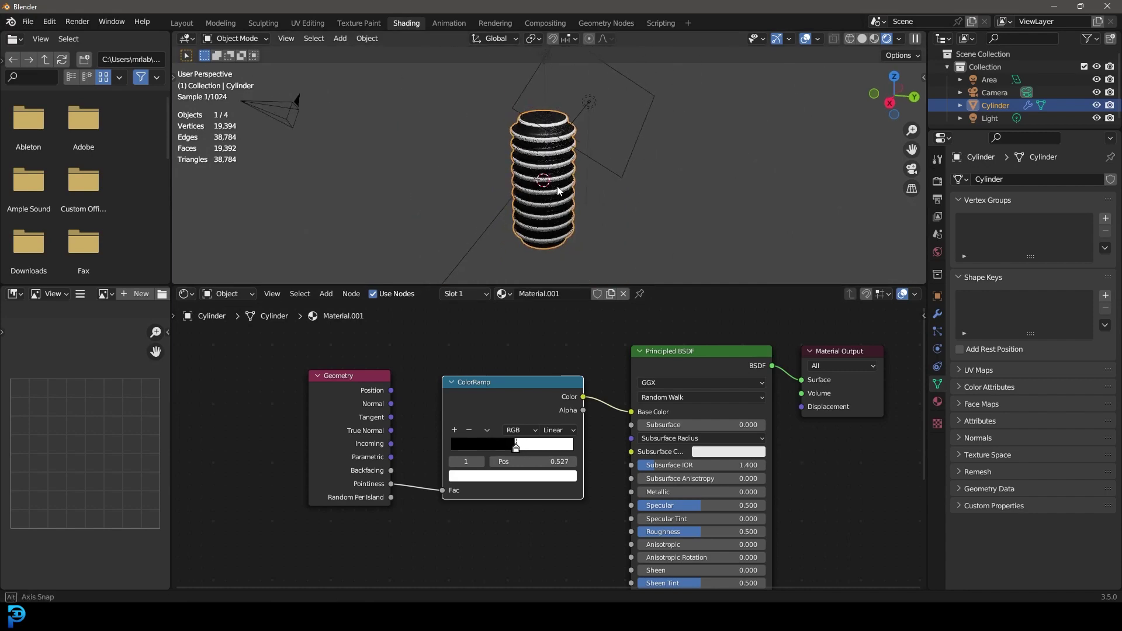
scroll(558, 190, "up", 3)
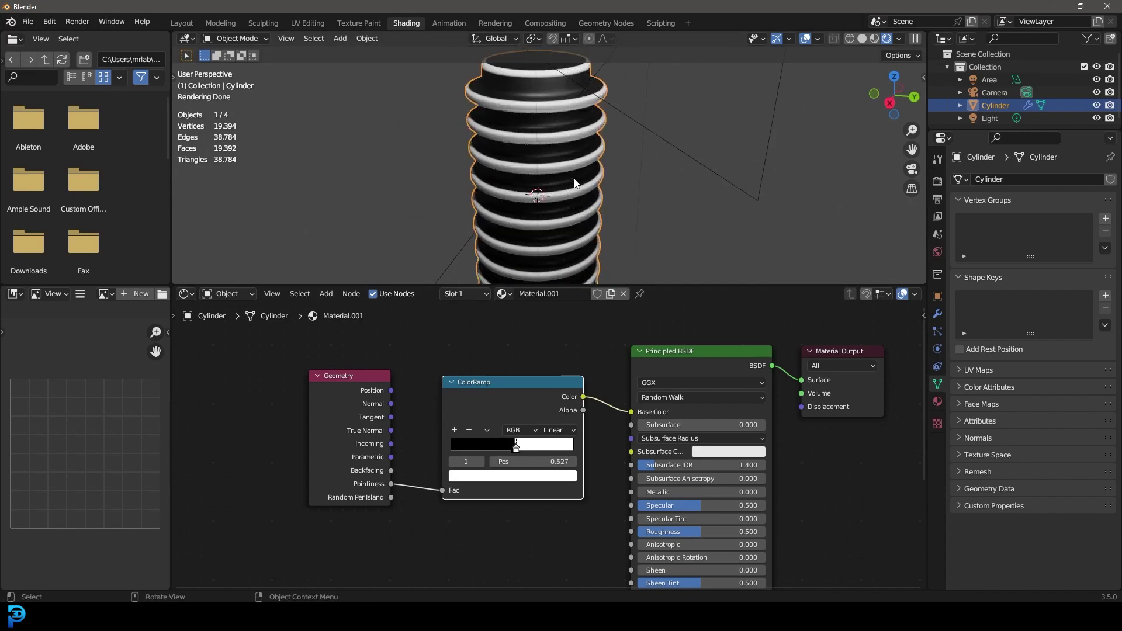
Step: Flip the ColorRamp's black and white colors and move the white stop to about 0.485
left_click_drag(517, 445, 517, 446)
left_click_drag(517, 448, 512, 448)
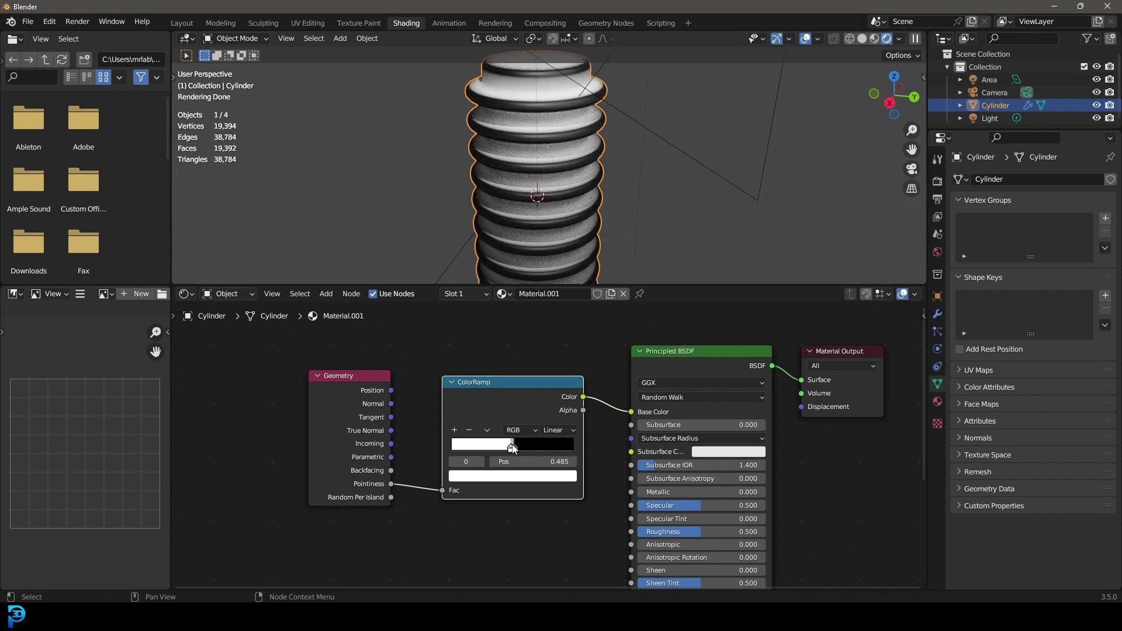
Step: Return the ColorRamp to black-to-white order and place the white stop at 0.523
left_click_drag(512, 448, 516, 449)
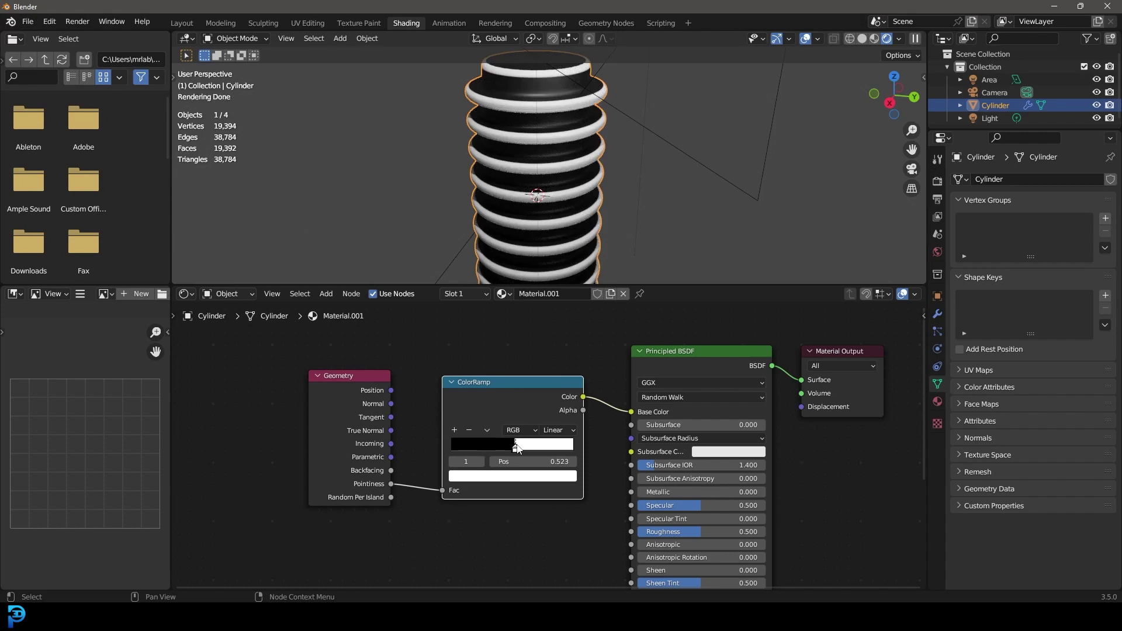
middle_click_drag(612, 191, 588, 184)
Step: Move the Material Output away to make room, then duplicate the Principled BSDF so that the unconnected copy sits above the connected one
middle_click_drag(867, 373, 795, 378)
left_click_drag(763, 355, 871, 337)
middle_click_drag(748, 392, 705, 358)
scroll(566, 329, "down", 1)
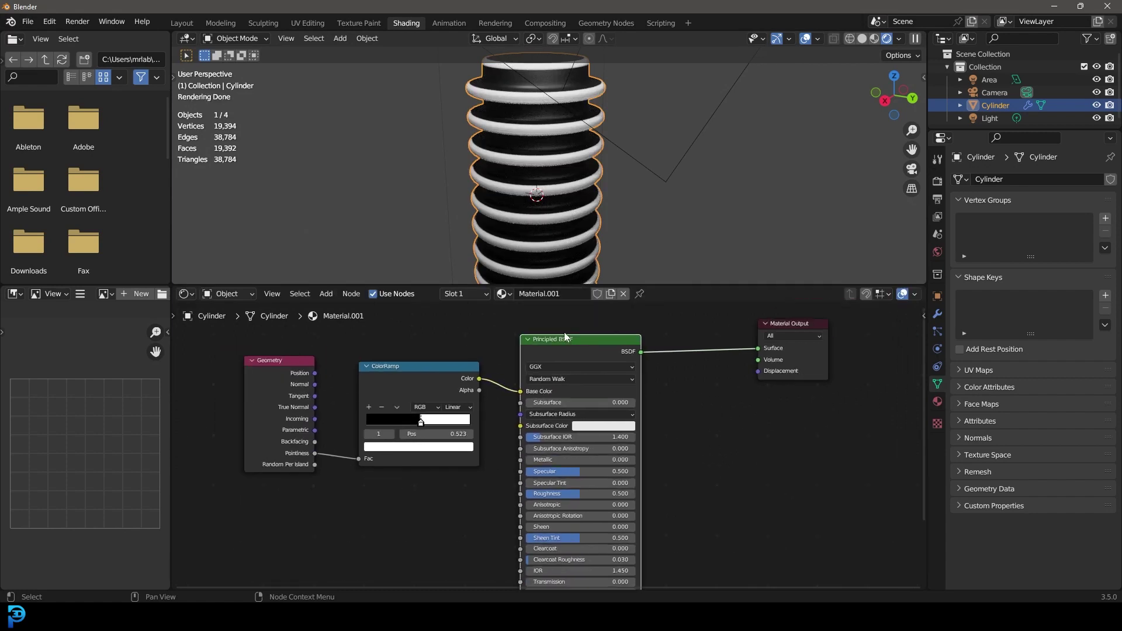
key("g")
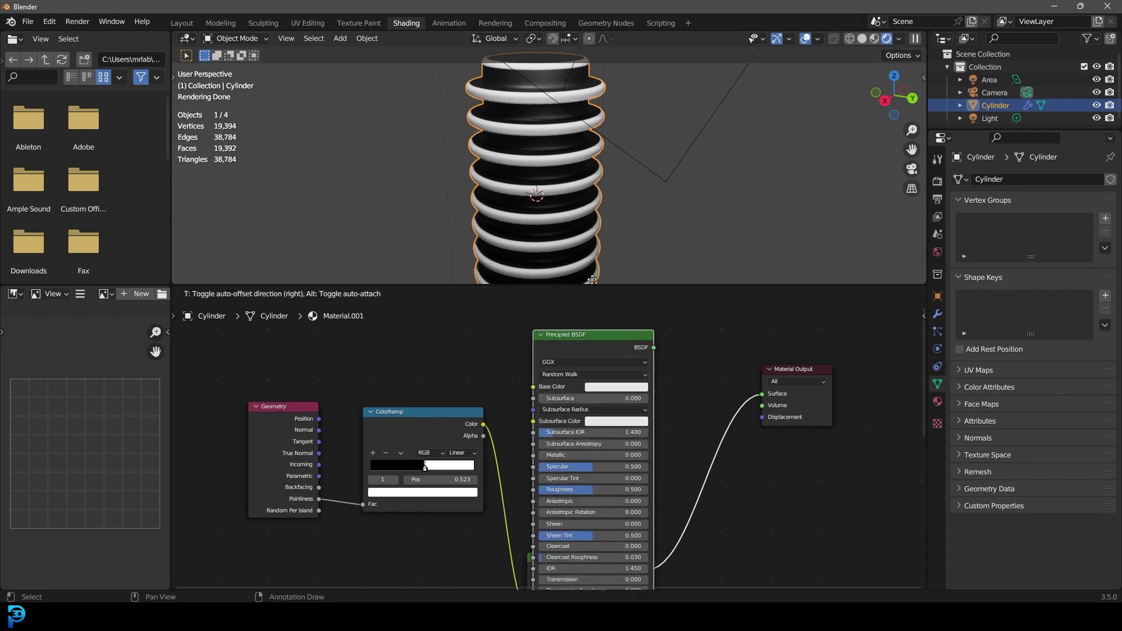
left_click(585, 368)
middle_click_drag(671, 438, 531, 493)
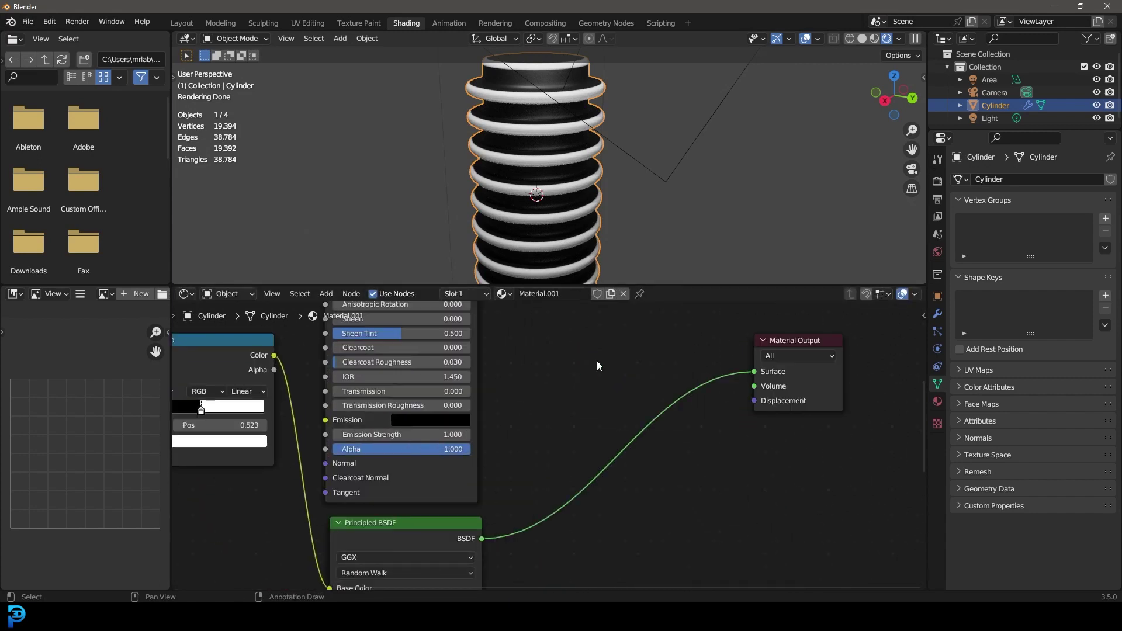
Step: Add a Mix Shader node on the link between the lower Principled BSDF and the Material Output
key("shift+a")
left_click(573, 358)
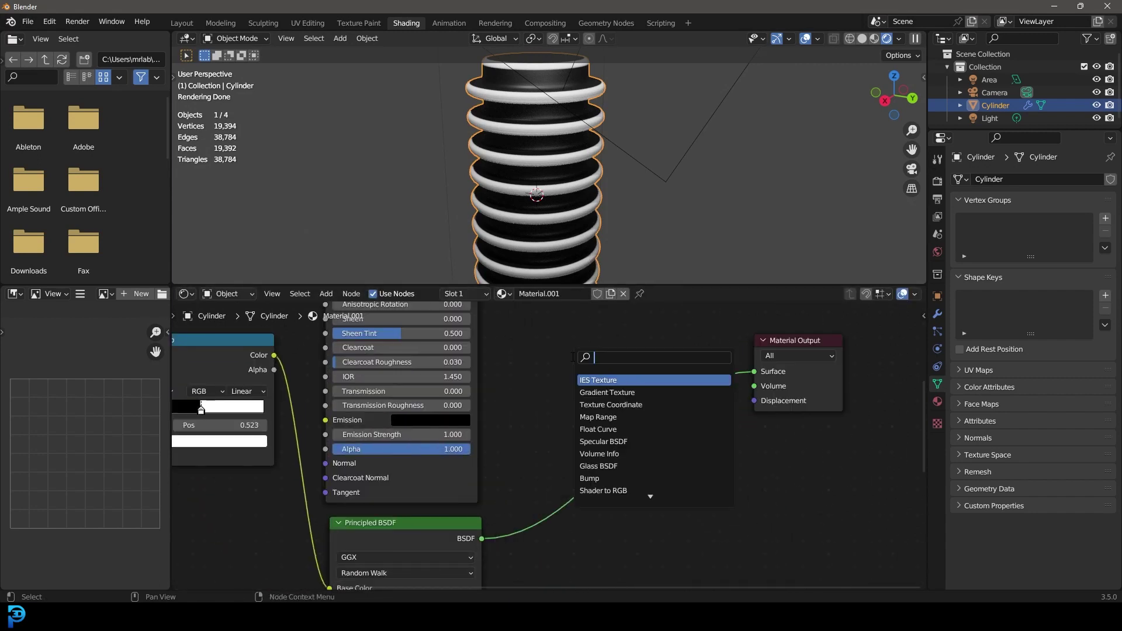
type("mix")
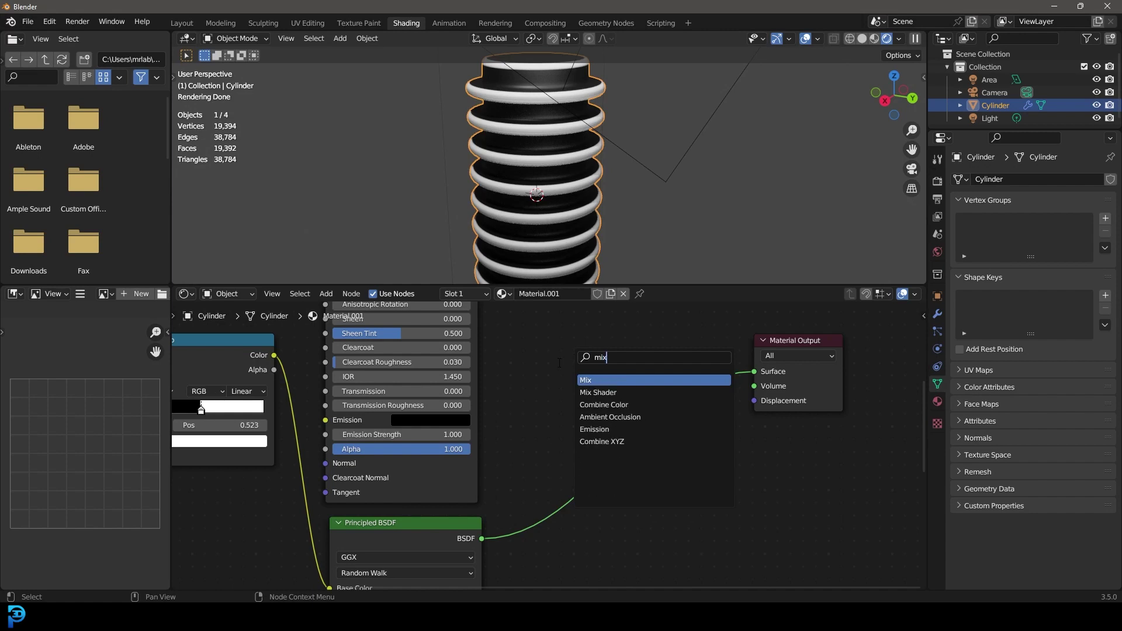
left_click(613, 393)
left_click(624, 427)
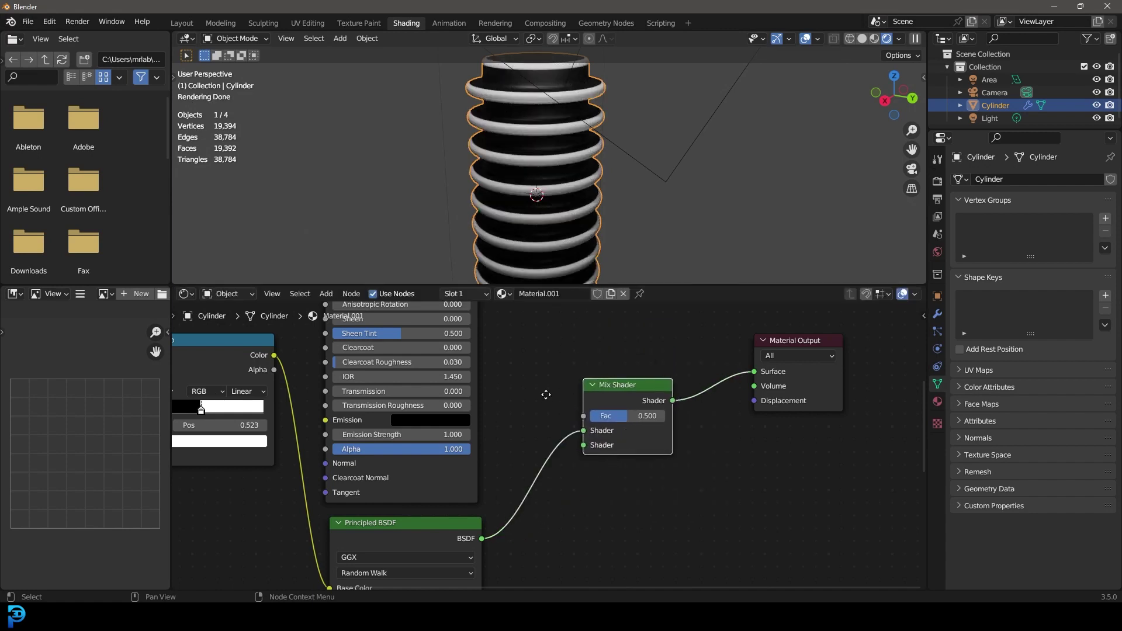
Step: Feed the upper Principled BSDF into the Mix Shader's first Shader input, the lower into the second, and the ColorRamp Color into Fac
scroll(556, 492, "down", 2)
scroll(528, 441, "down", 1)
left_click_drag(486, 305, 564, 551)
middle_click_drag(607, 505, 590, 348)
left_click_drag(472, 473, 546, 404)
middle_click_drag(508, 374, 571, 399)
scroll(571, 400, "up", 1)
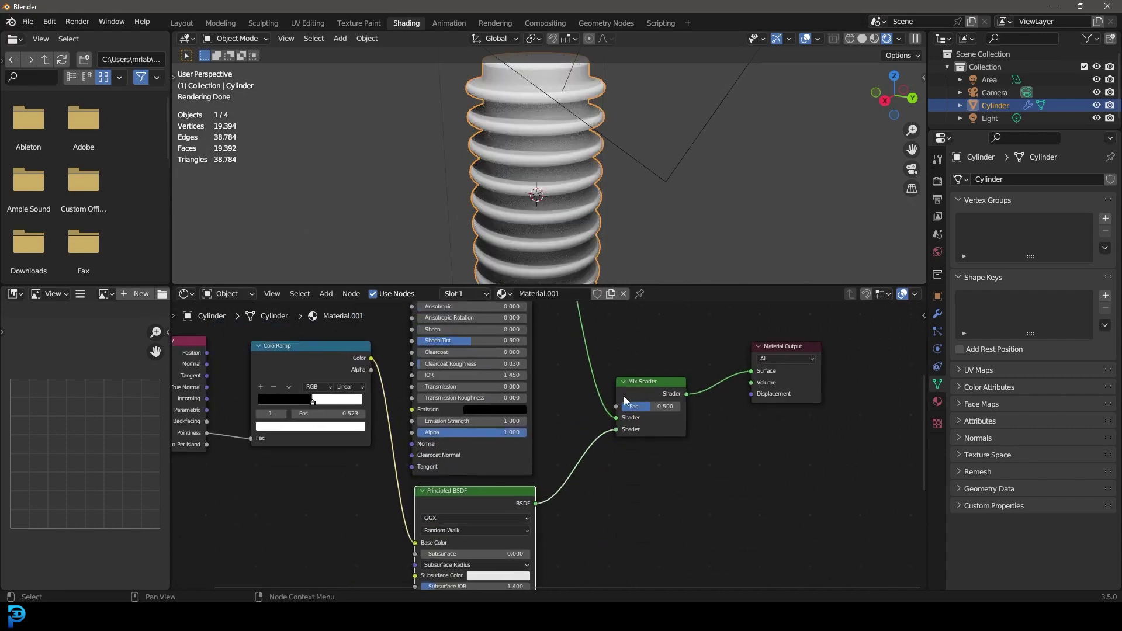
left_click_drag(323, 355, 618, 406)
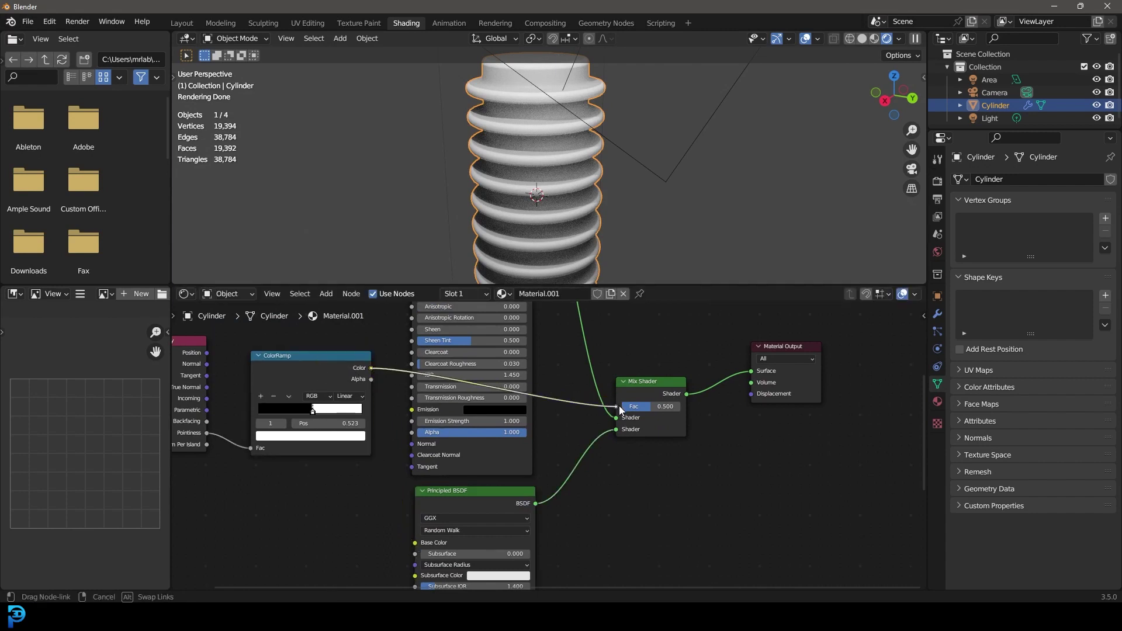
Step: Give the upper Principled BSDF a neutral grey base color and set its Metallic to 1.000
middle_click_drag(555, 338, 589, 391)
scroll(522, 360, "up", 1)
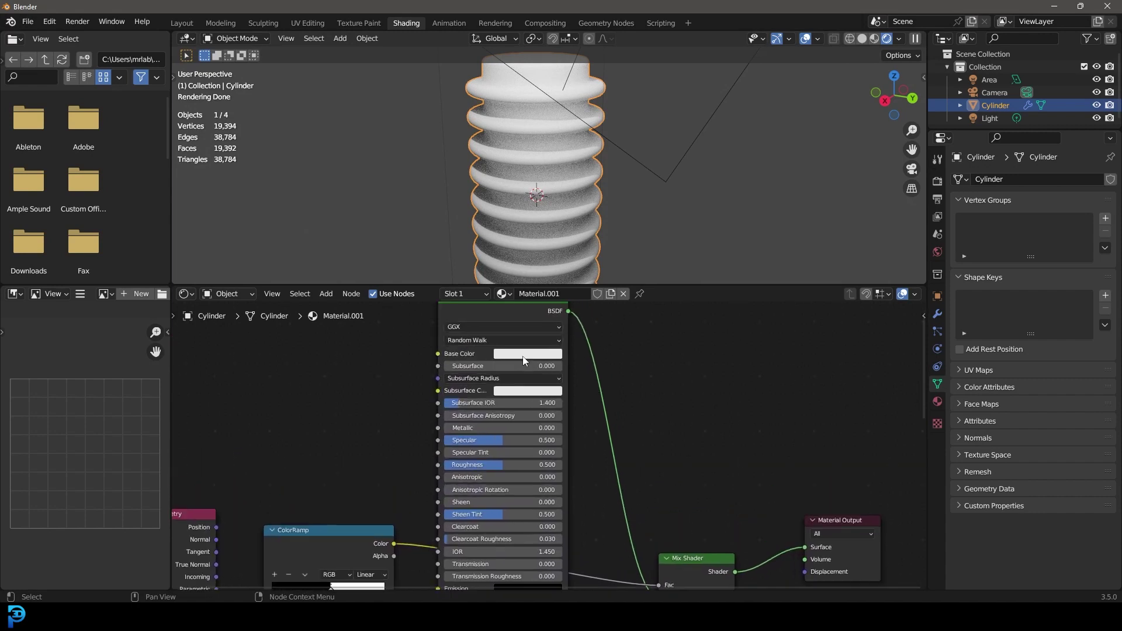
left_click(524, 358)
left_click(524, 358)
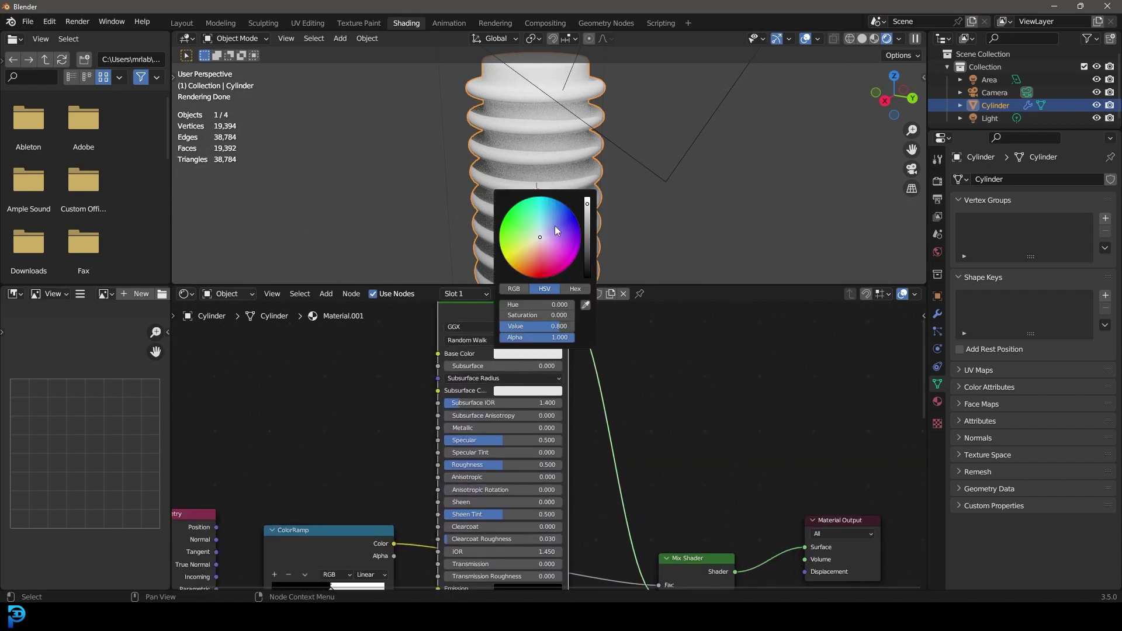
left_click(557, 209)
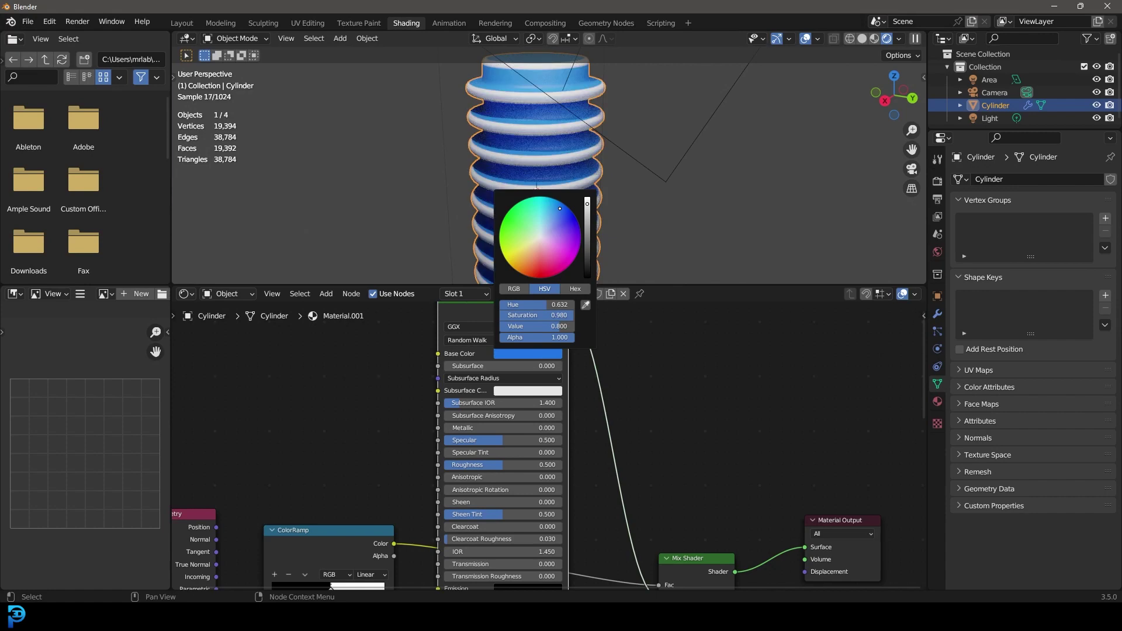
left_click(542, 236)
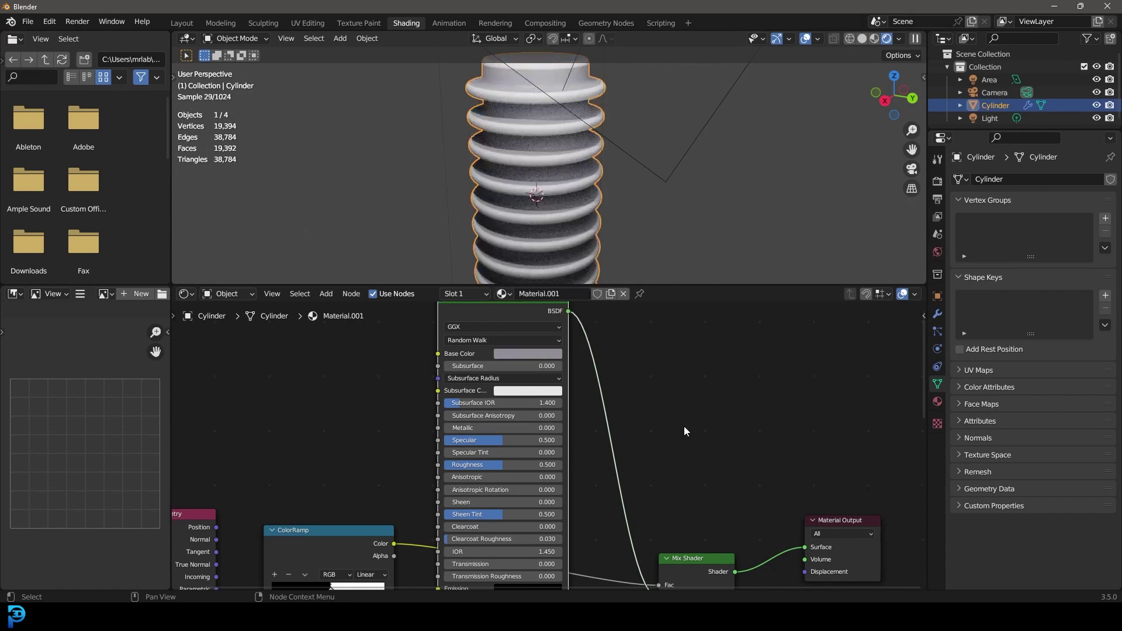
middle_click_drag(684, 426, 675, 356)
left_click_drag(482, 363, 556, 363)
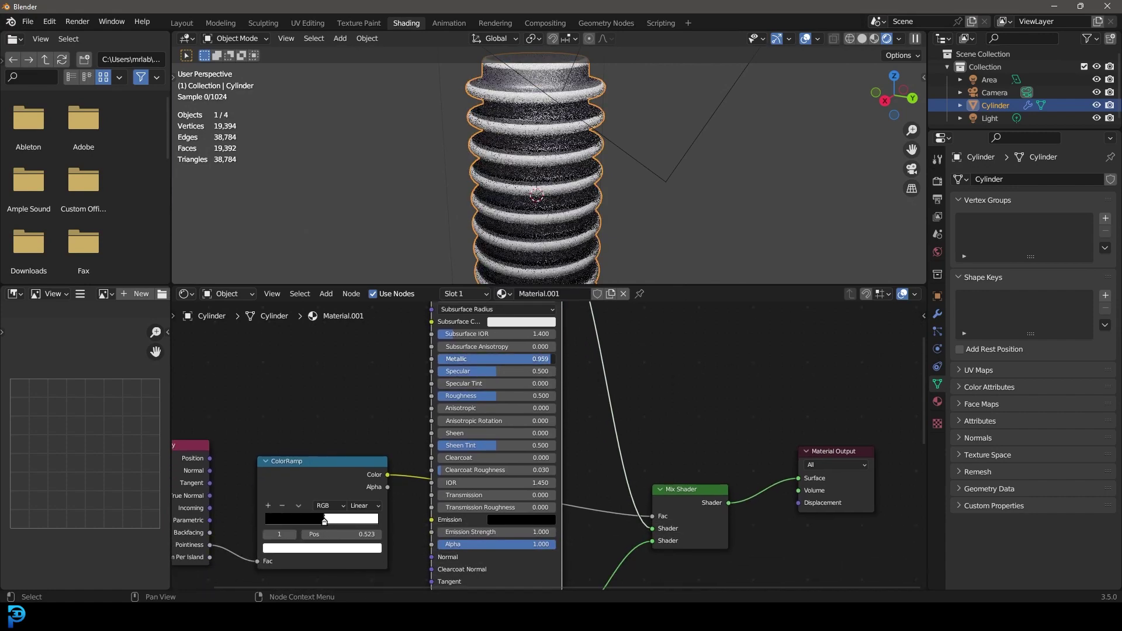
Step: Give the lower Principled BSDF a saturated blue base color (hue 0.656, saturation 0.989, value 0.800) and set its Metallic to 1.000
middle_click_drag(646, 434, 657, 525)
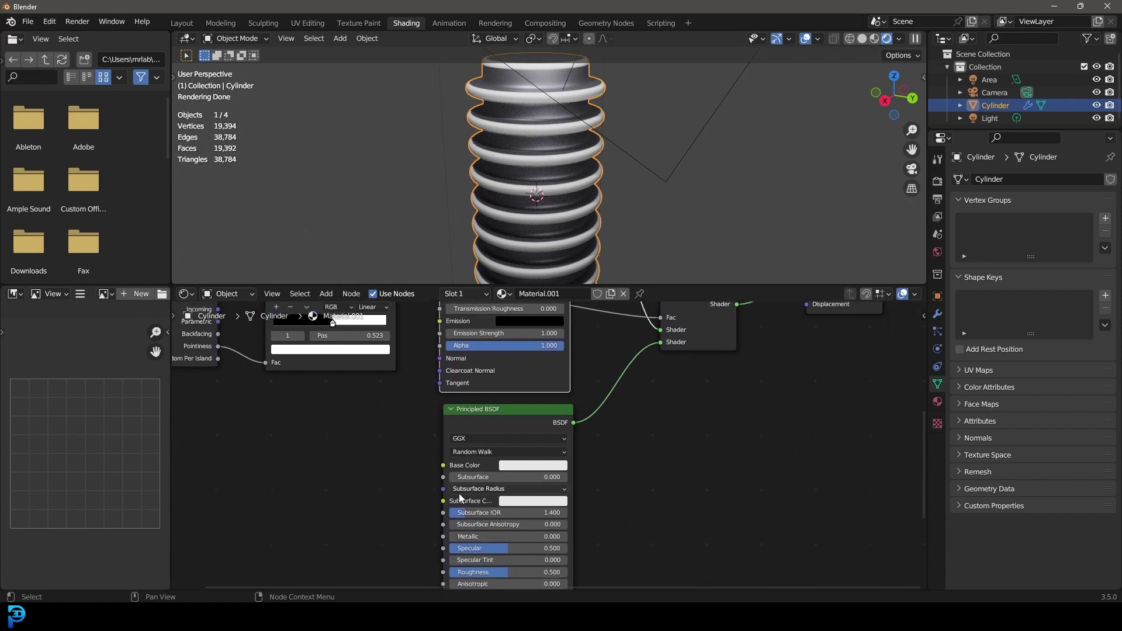
left_click(517, 466)
left_click(580, 338)
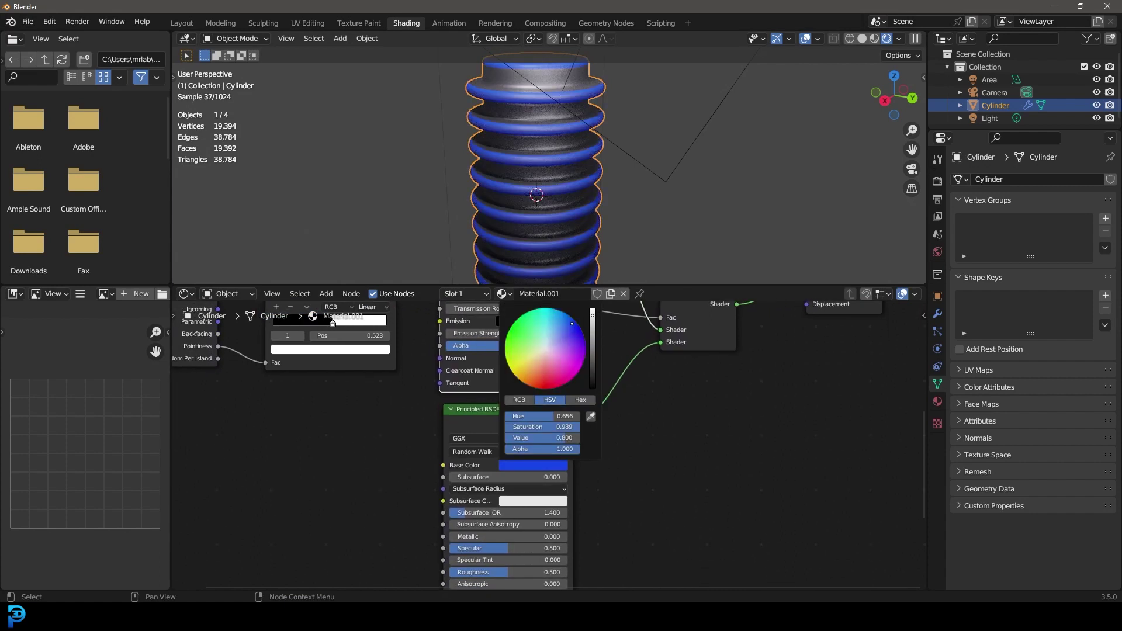
left_click_drag(507, 536, 730, 437)
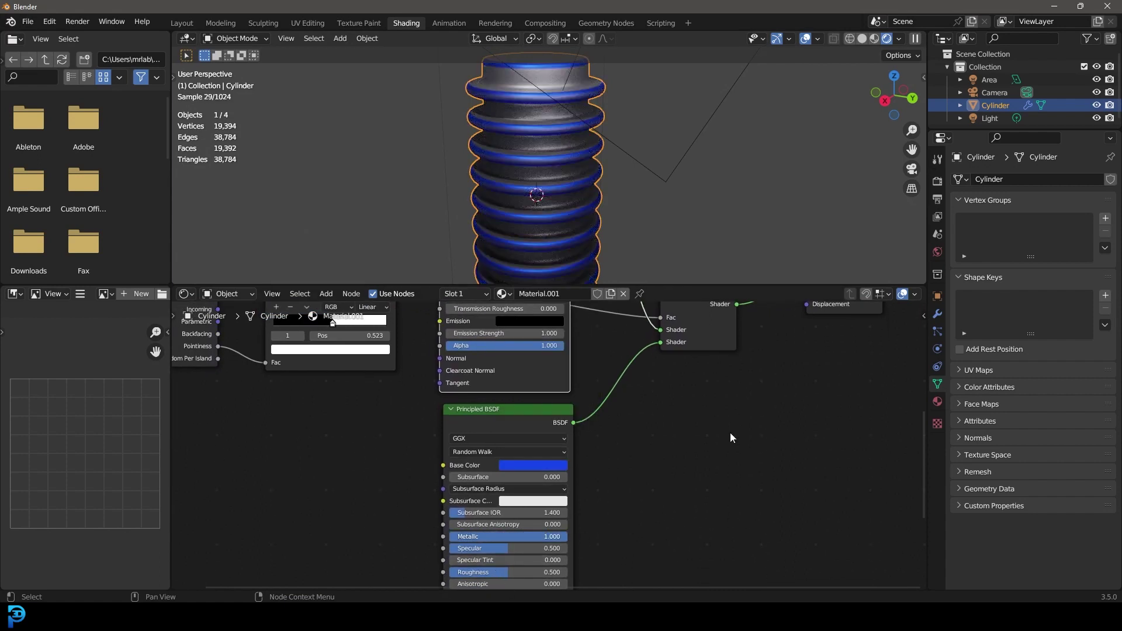
Step: Examine the grey and blue metallic cylinder from several angles and review the two shaders feeding the Mix Shader
middle_click_drag(601, 369, 599, 453)
middle_click_drag(566, 233, 565, 209)
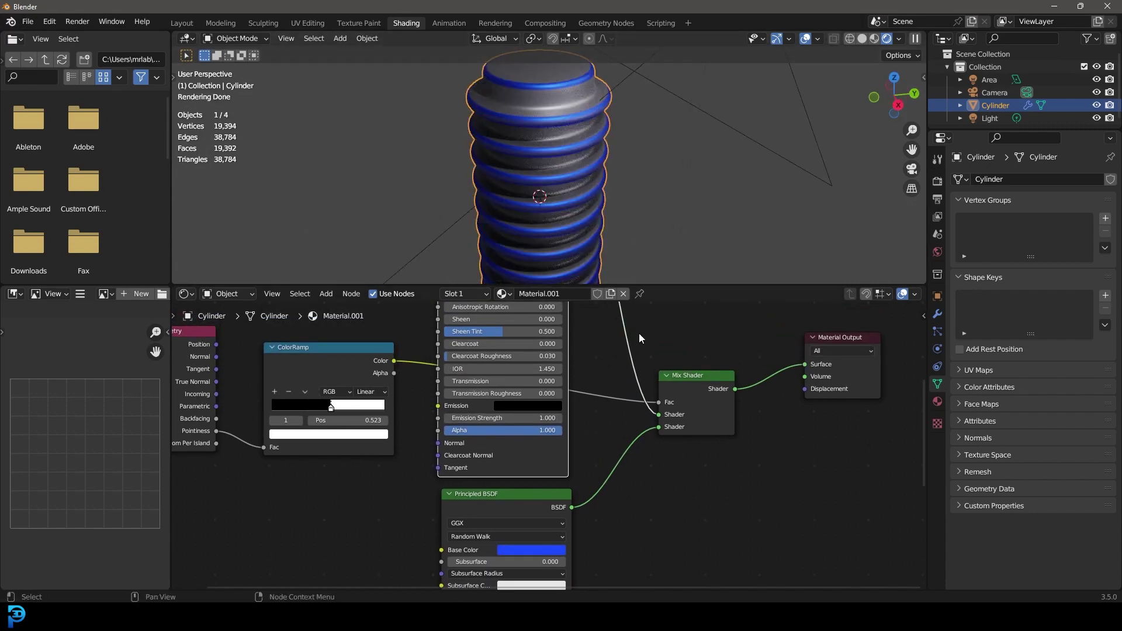
middle_click_drag(675, 334, 700, 496)
middle_click_drag(593, 176, 564, 151)
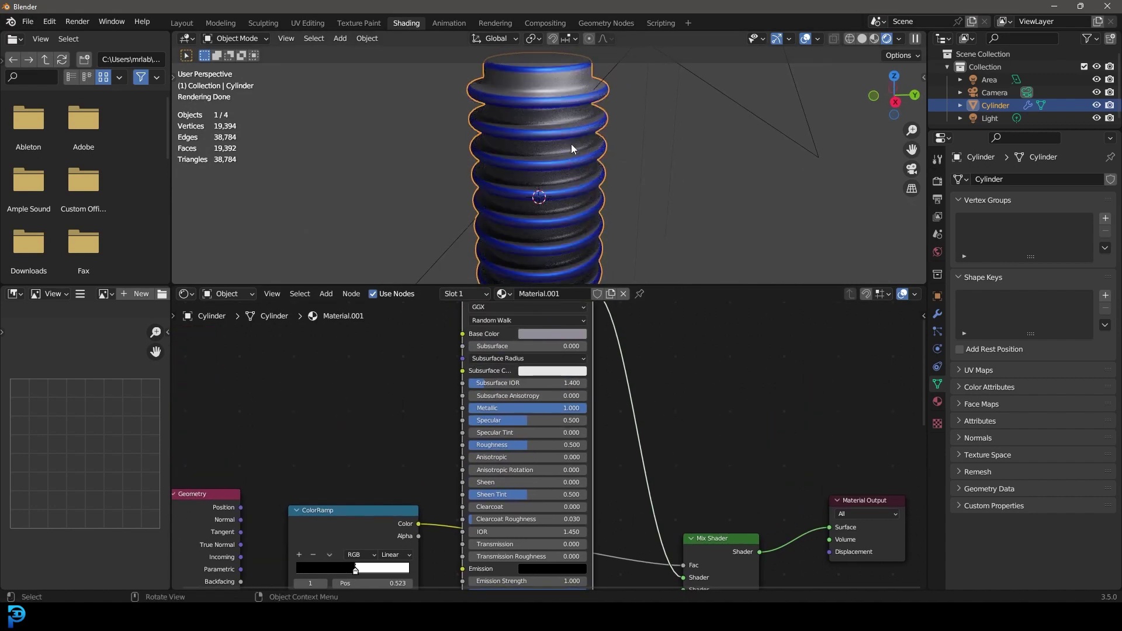
left_click_drag(654, 289, 649, 402)
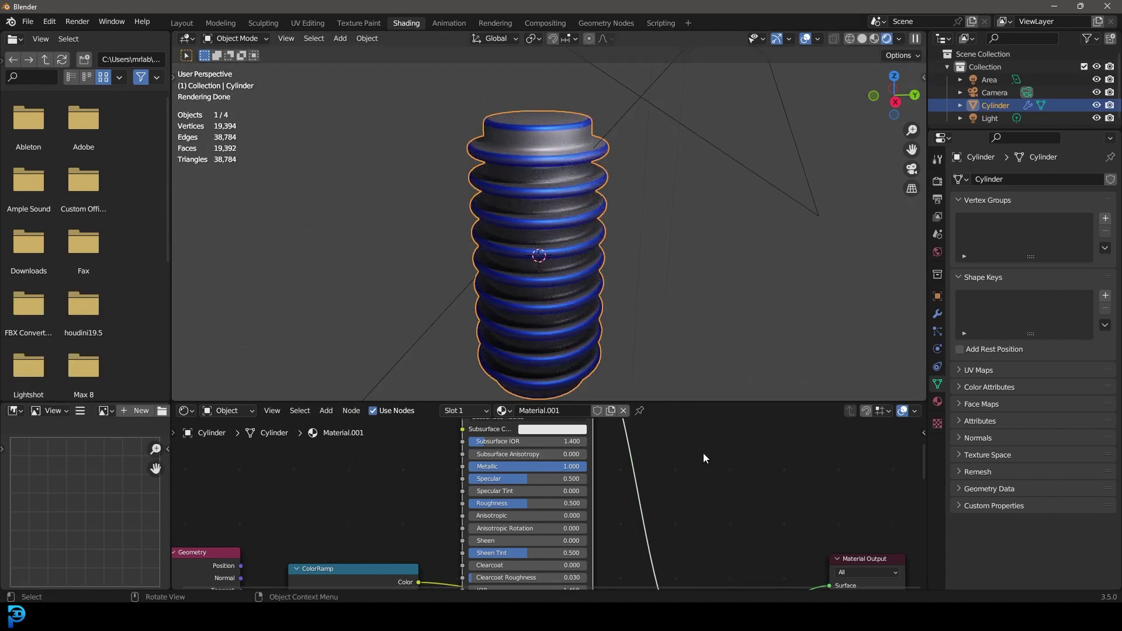
left_click_drag(685, 399, 694, 170)
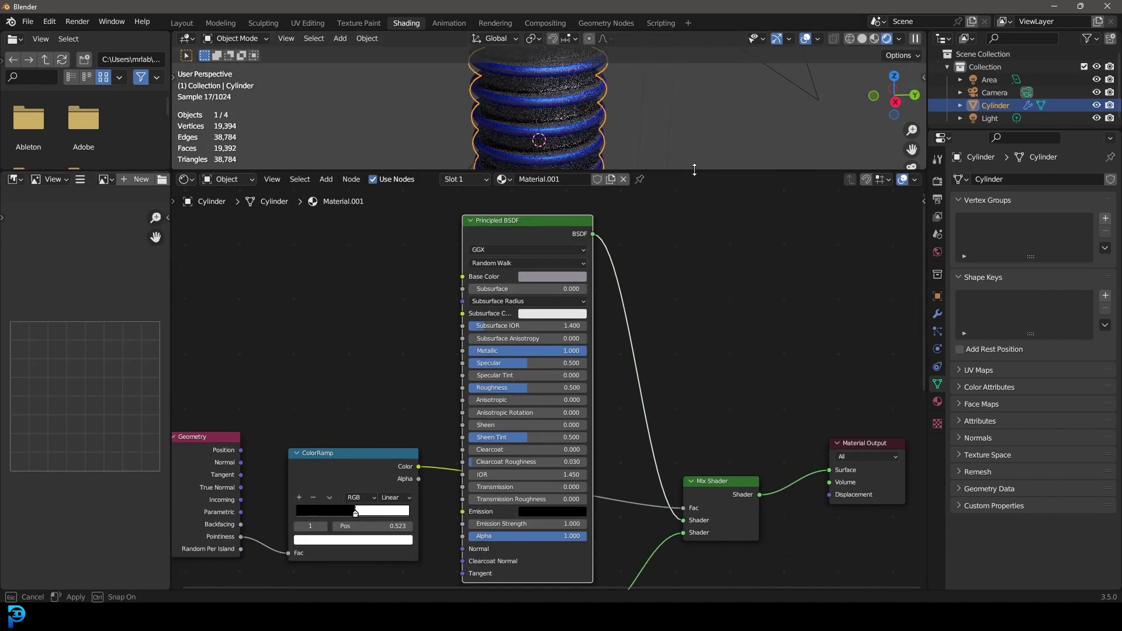
middle_click_drag(649, 327, 648, 259)
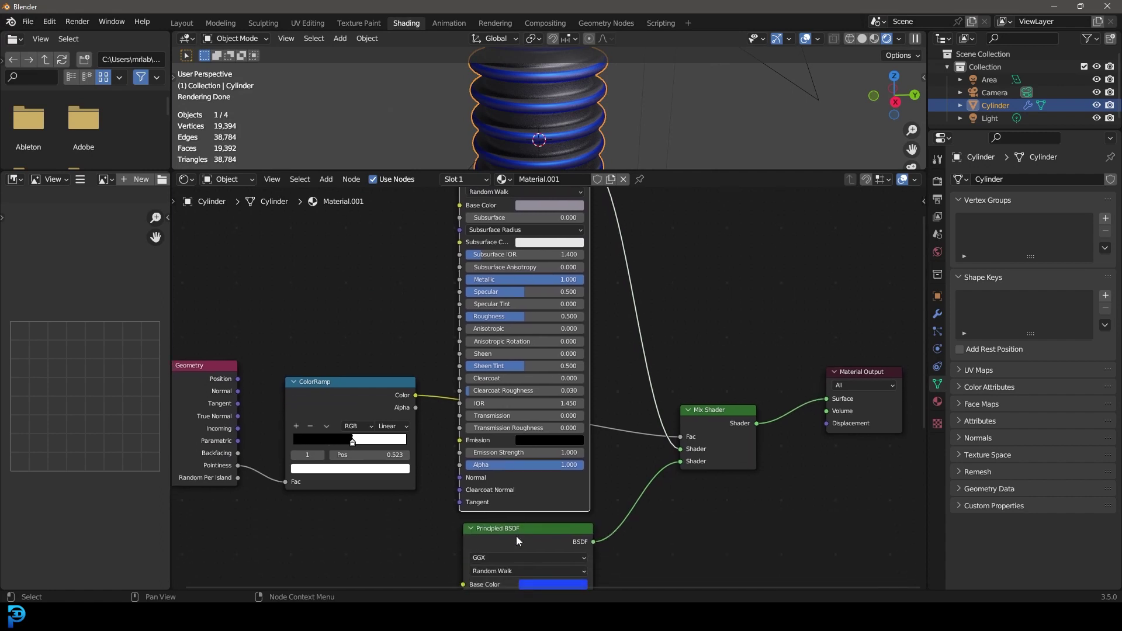
middle_click_drag(594, 552, 597, 480)
scroll(573, 397, "up", 5, "shift")
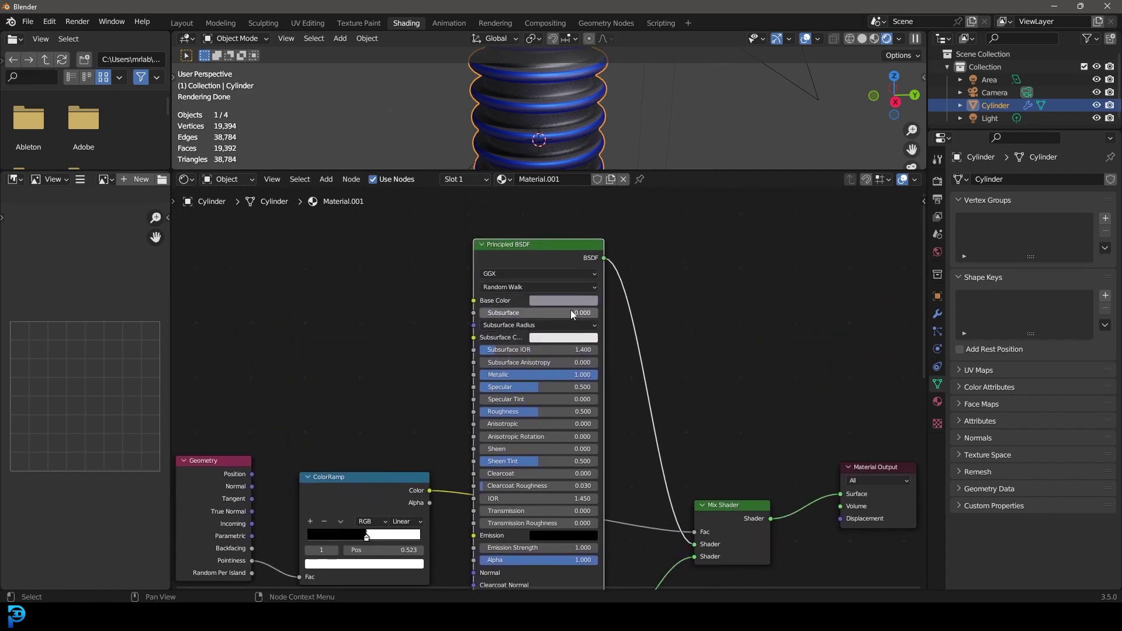
Step: Make the upper Principled BSDF dark red (hue 0.998, saturation 0.841, value 0.060) with Metallic 0.166 and Roughness 0.583
left_click(569, 297)
left_click(622, 203)
left_click_drag(576, 206, 576, 211)
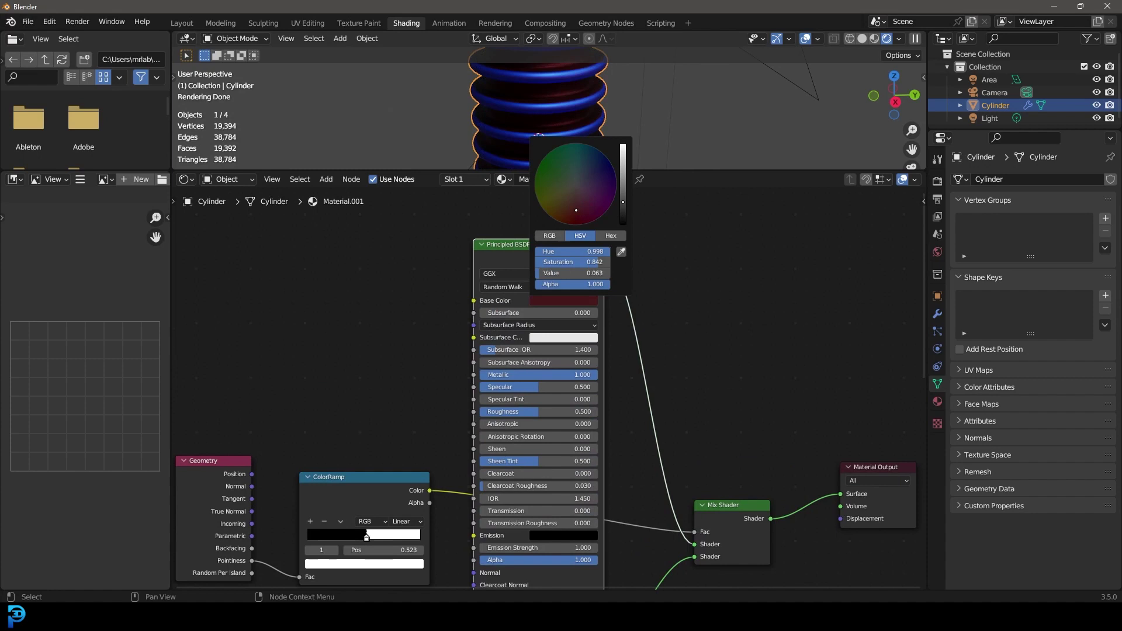
left_click(621, 158)
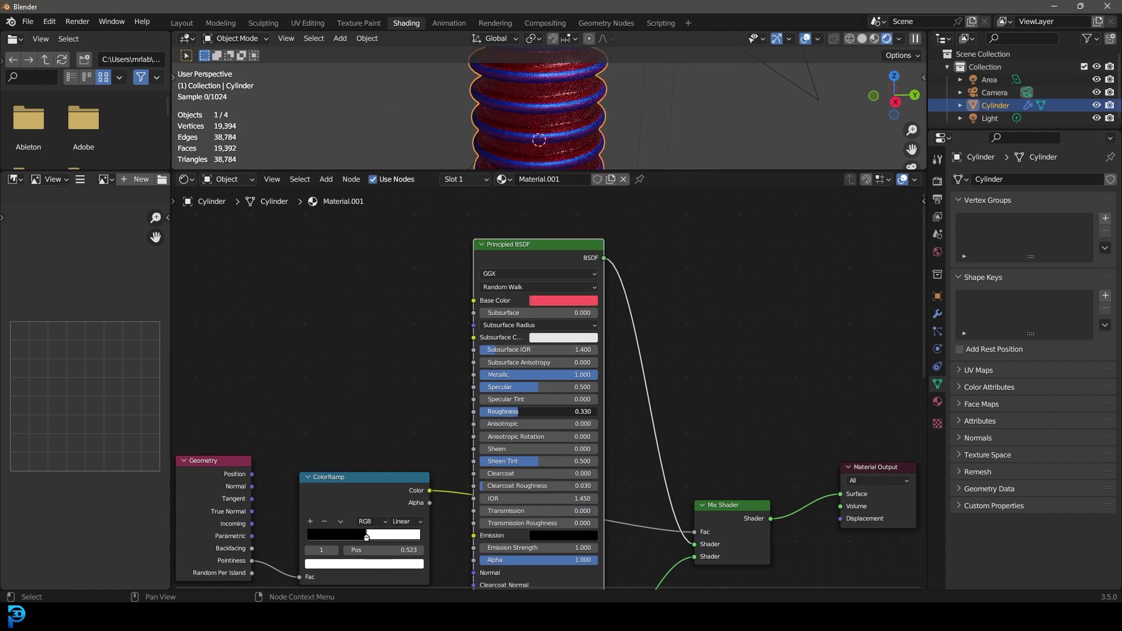
left_click_drag(538, 411, 430, 376)
left_click(562, 301)
left_click(622, 201)
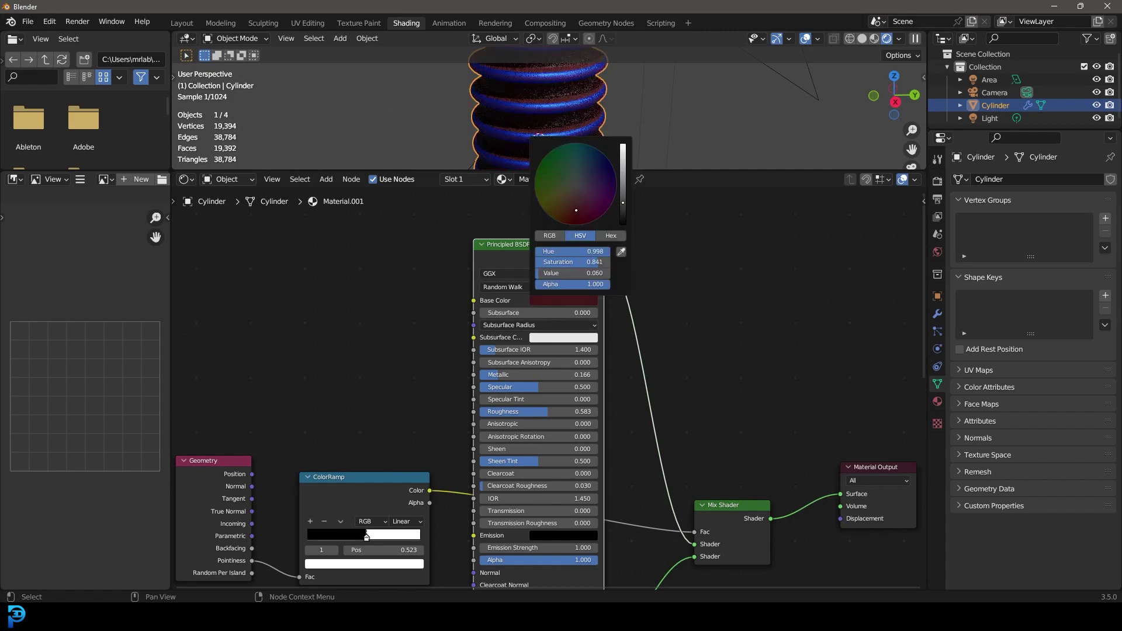
Step: Examine the dark red and blue ringed cylinder from several angles in an enlarged viewport
scroll(559, 106, "down", 4)
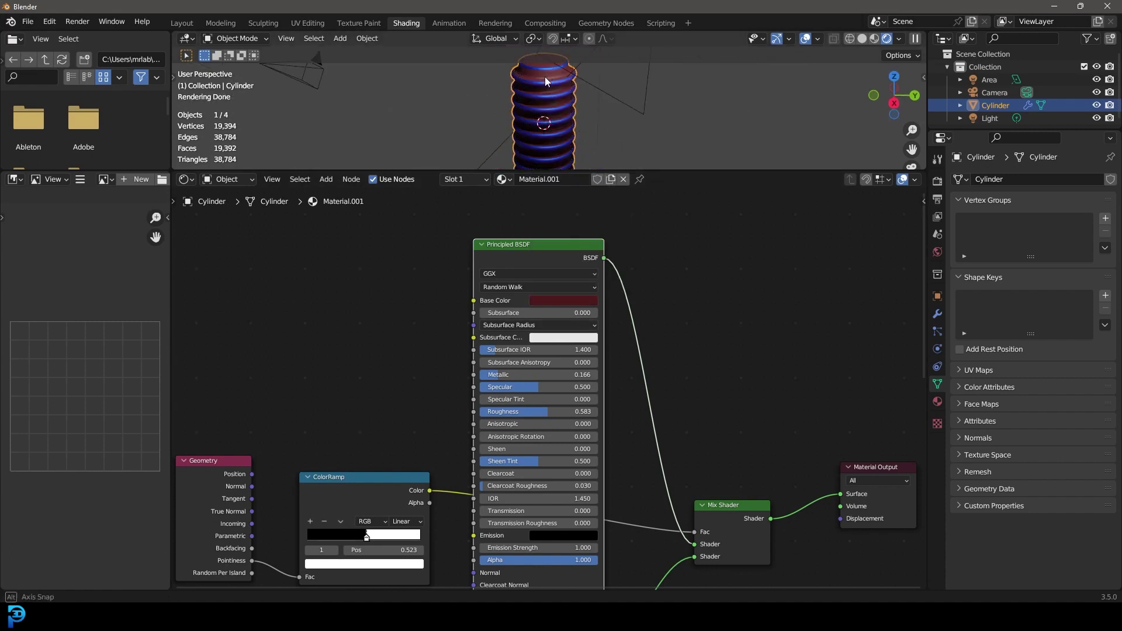
middle_click_drag(551, 103, 588, 98)
scroll(542, 111, "up", 3)
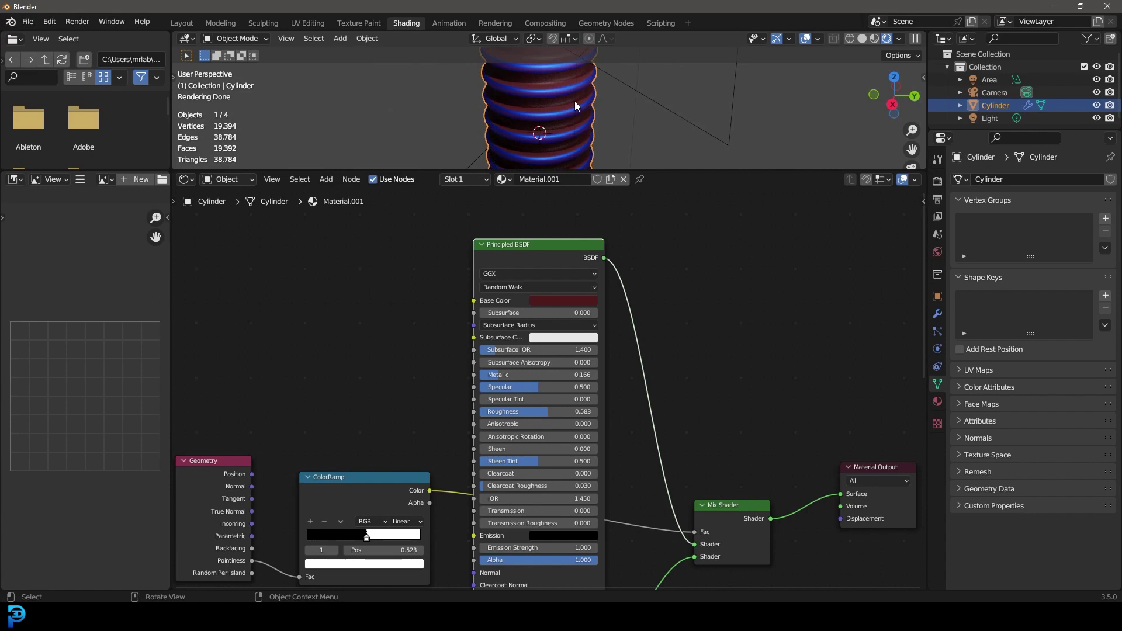
middle_click_drag(573, 102, 644, 125)
left_click_drag(440, 174, 447, 367)
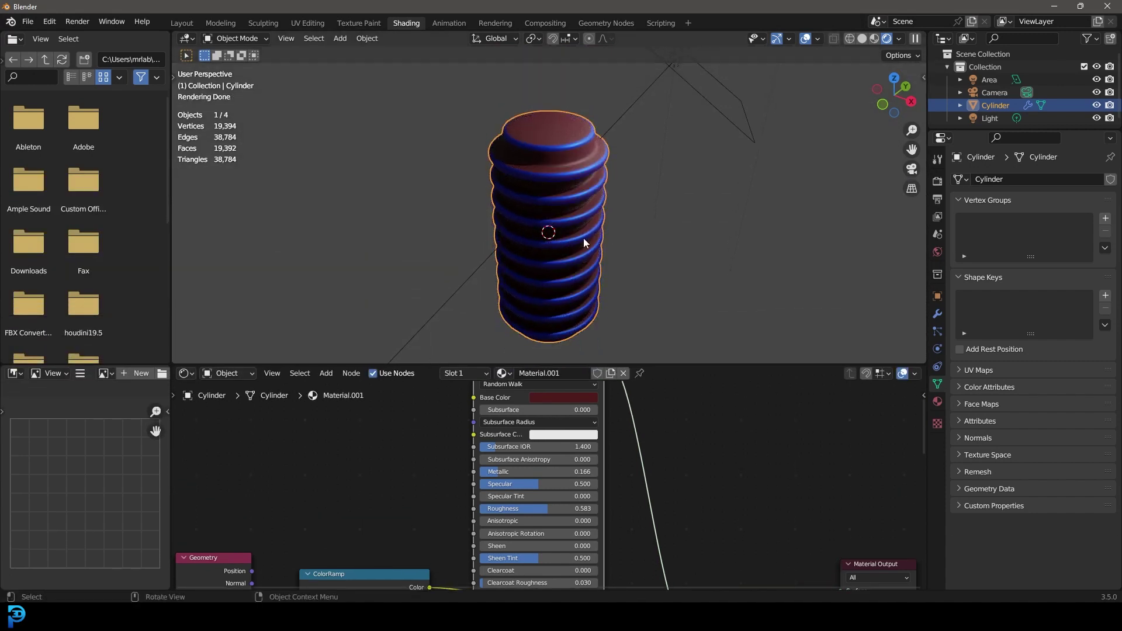
middle_click_drag(583, 238, 535, 247)
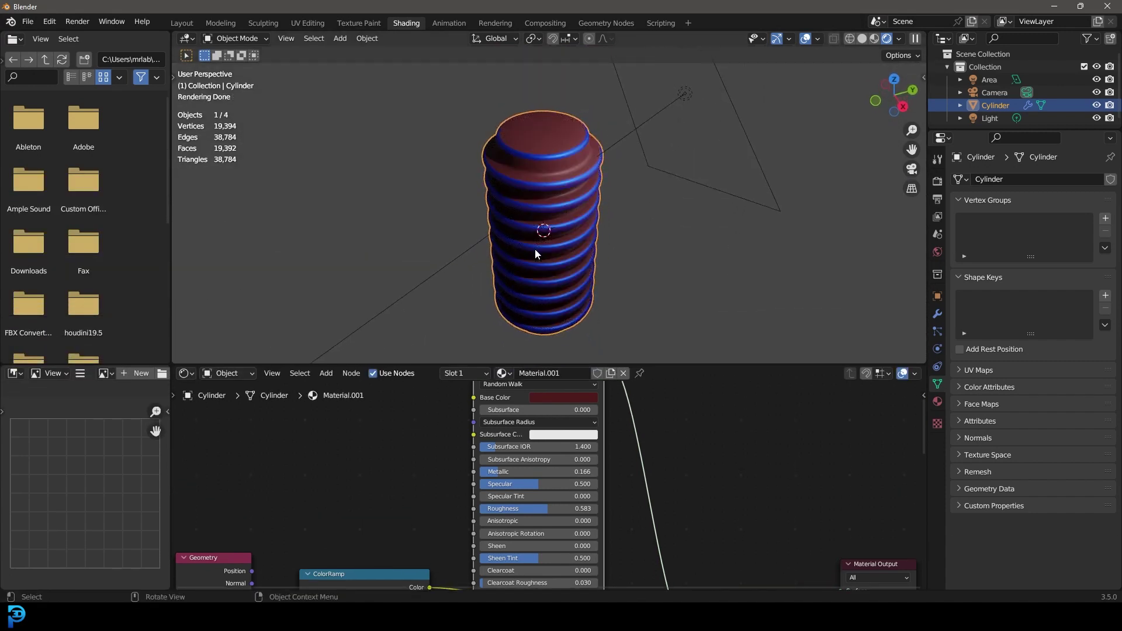